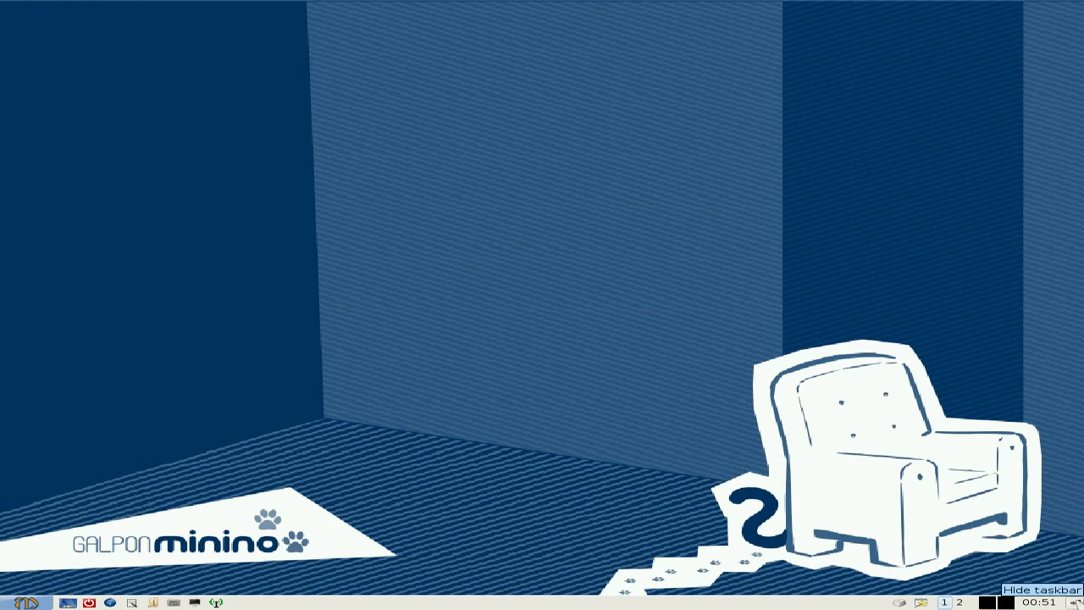
mouse_move(1048, 601)
mouse_move(1007, 601)
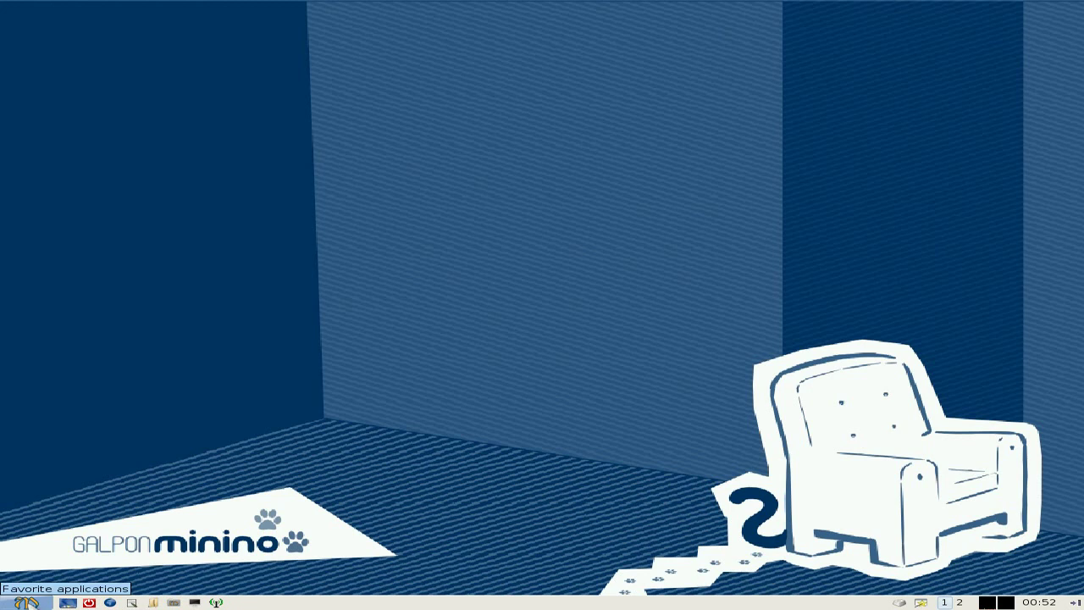
- Look through the Utilities program categories, including Games, Graphics, Multimedia and System
click(25, 602)
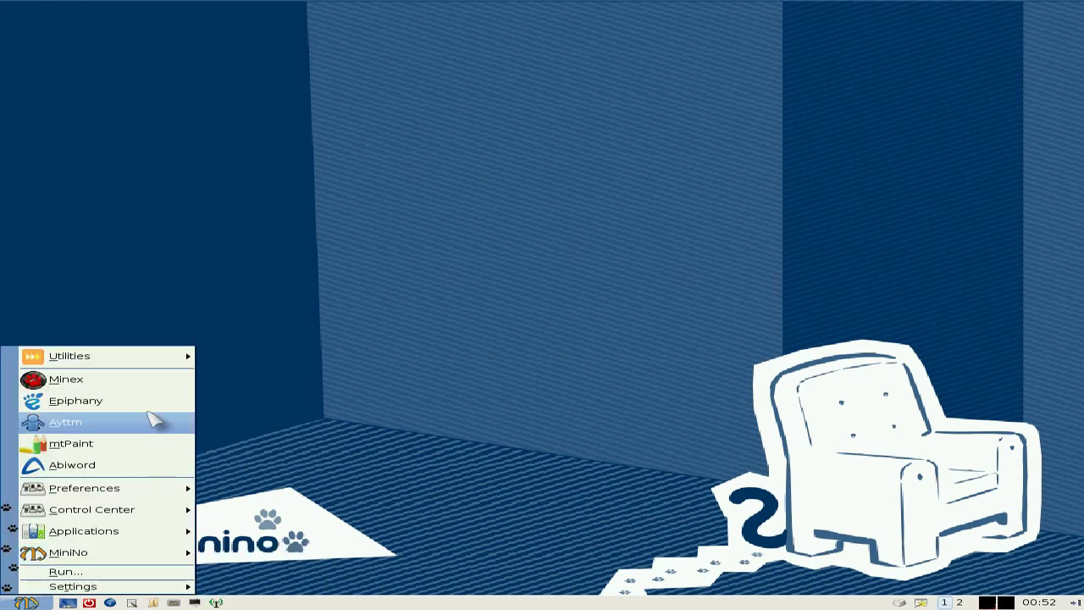
mouse_move(145, 356)
mouse_move(219, 353)
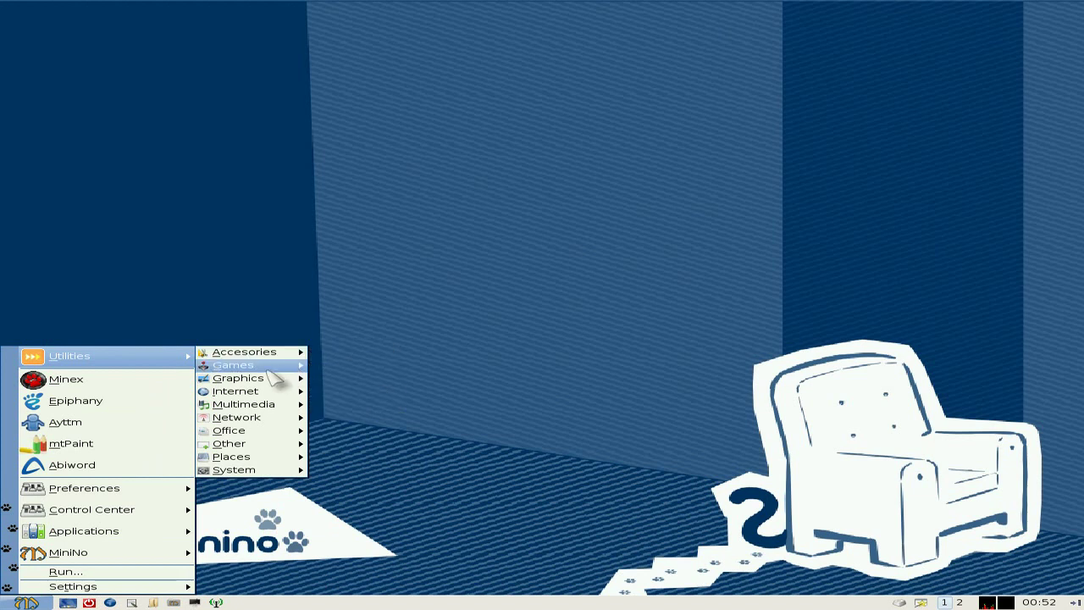
mouse_move(258, 380)
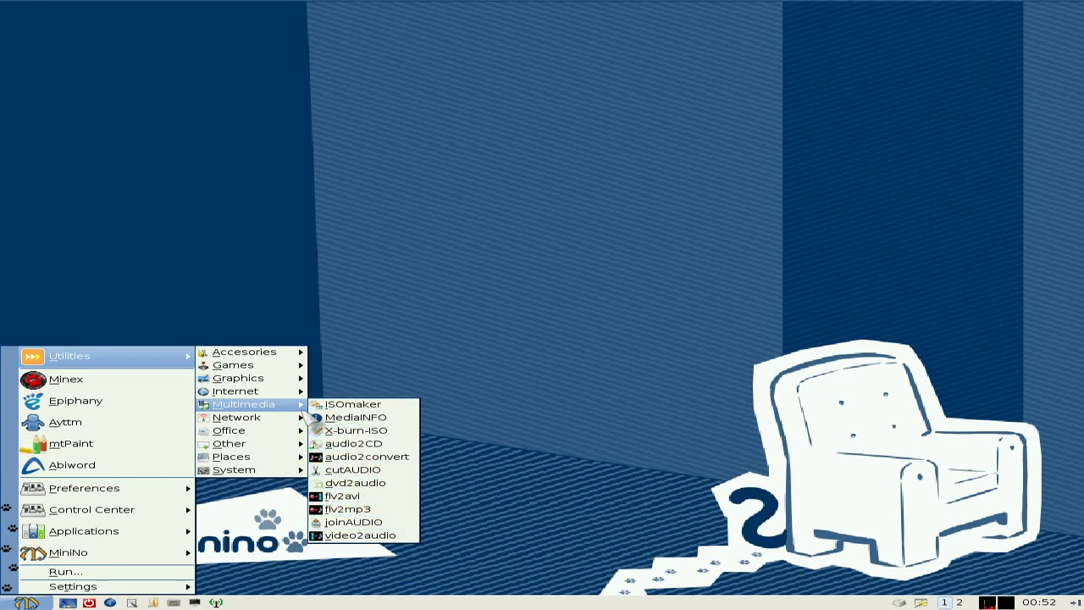
mouse_move(286, 423)
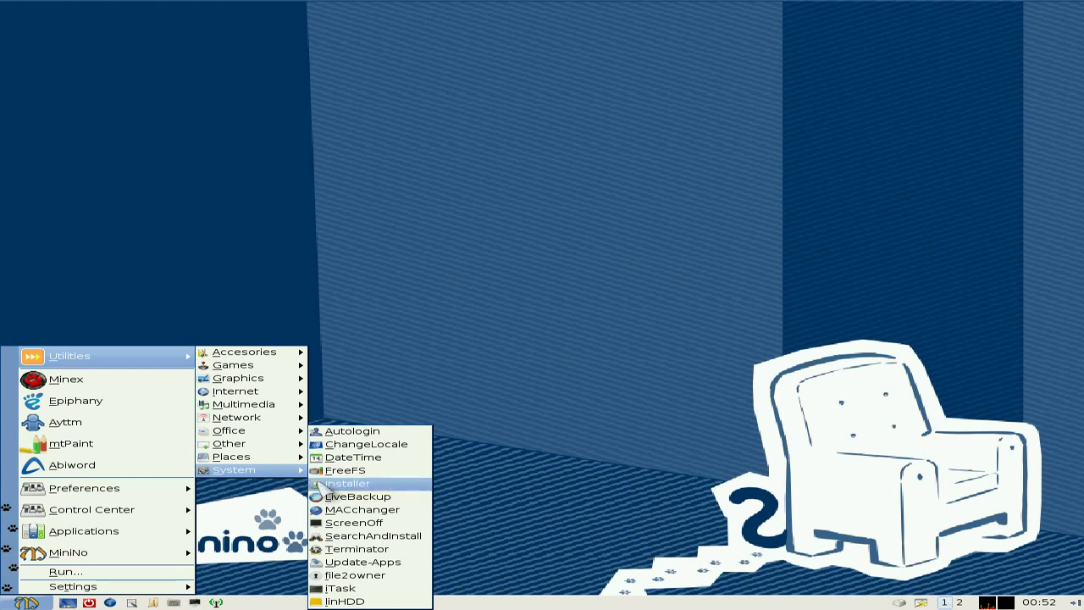
click(359, 476)
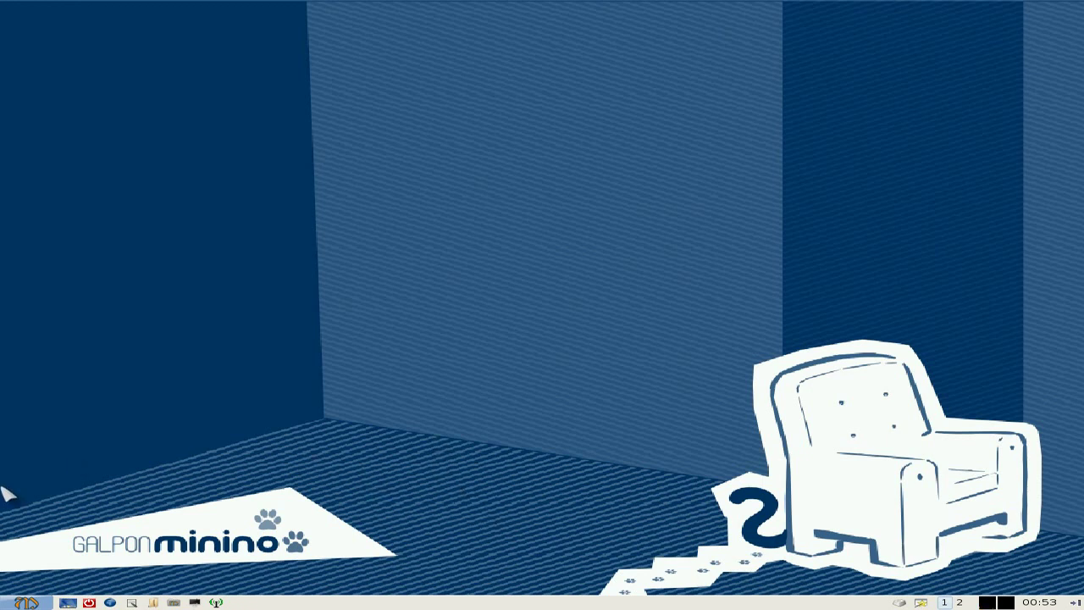
- Open Abiword, check its version information, and close the word processor
click(25, 602)
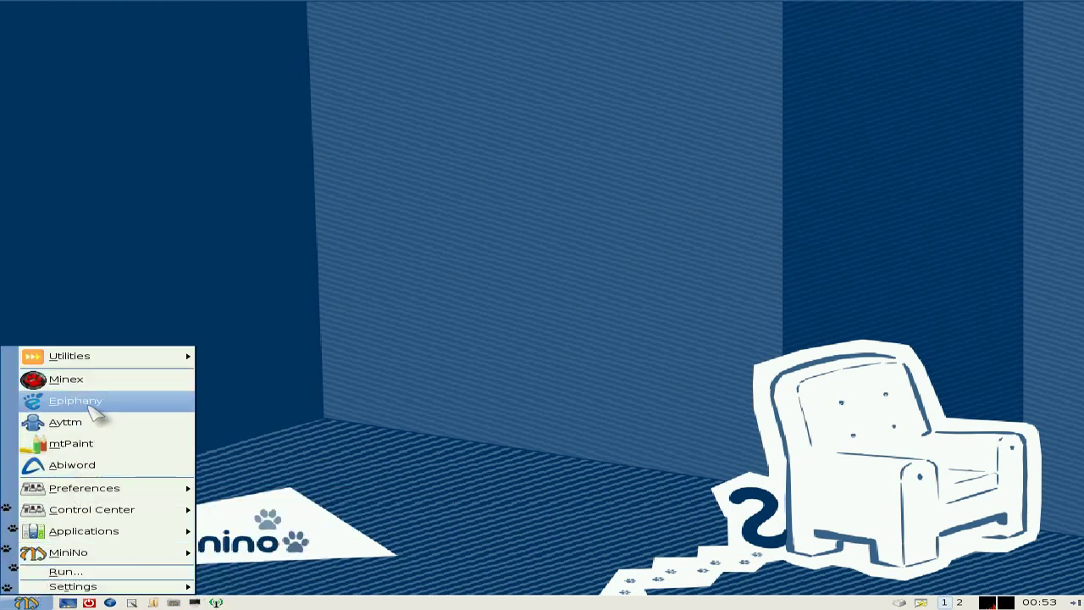
click(91, 468)
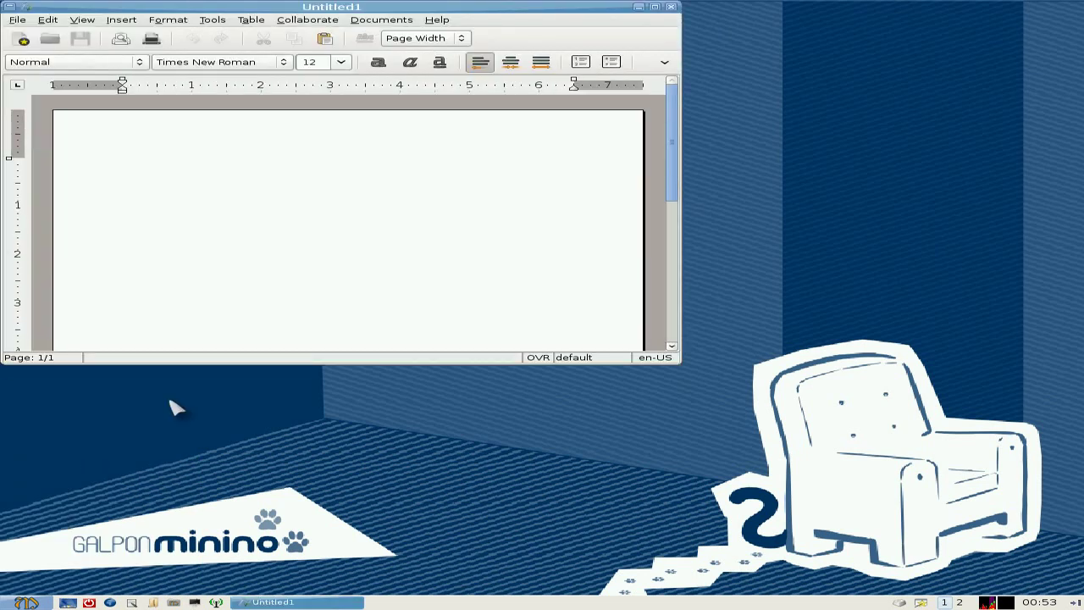
click(439, 21)
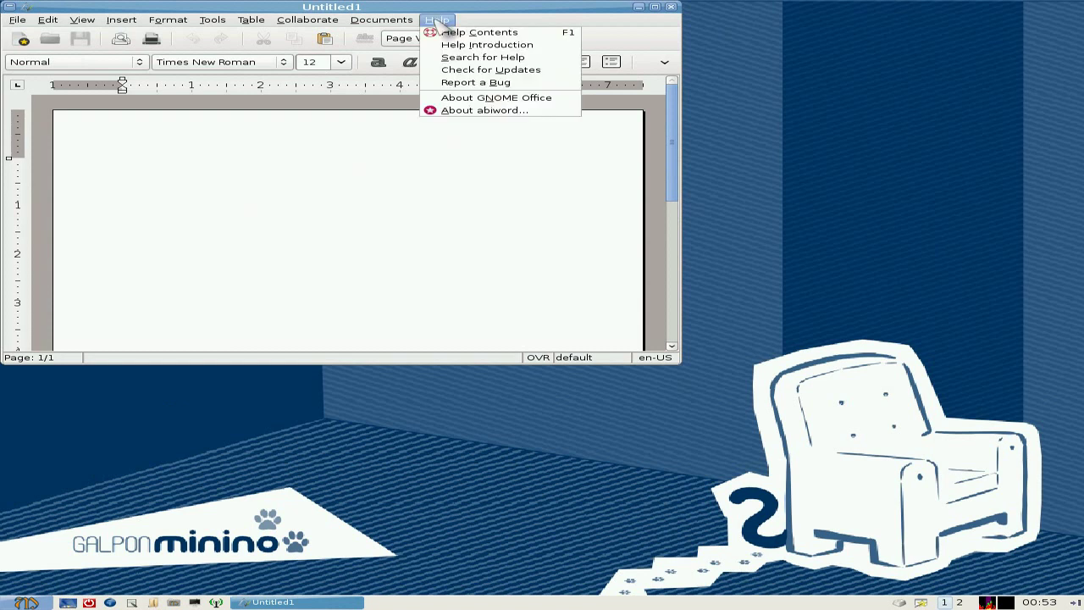
click(466, 111)
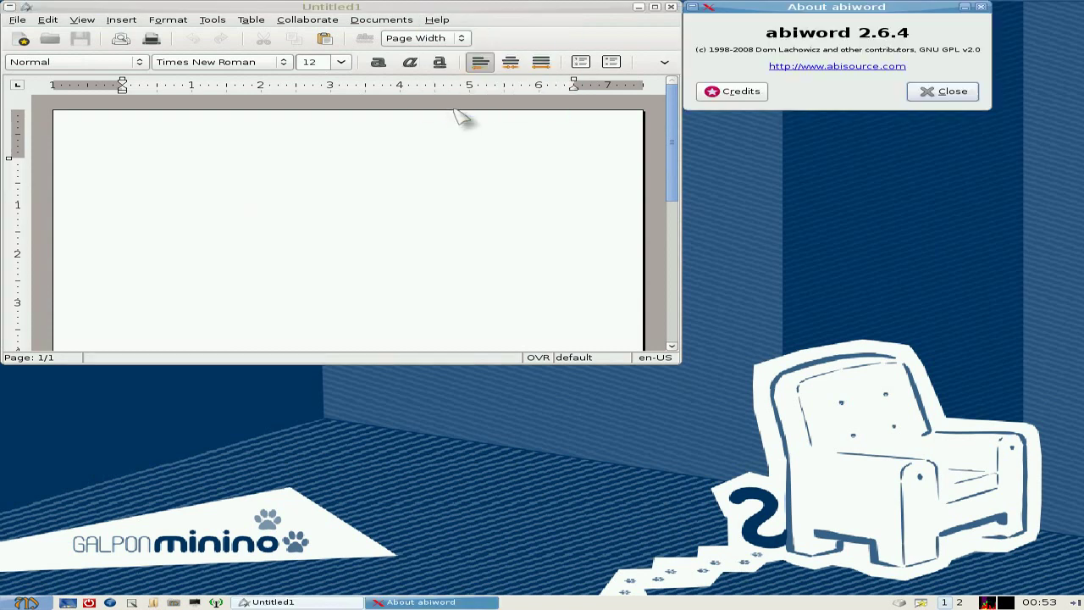
click(957, 91)
click(670, 7)
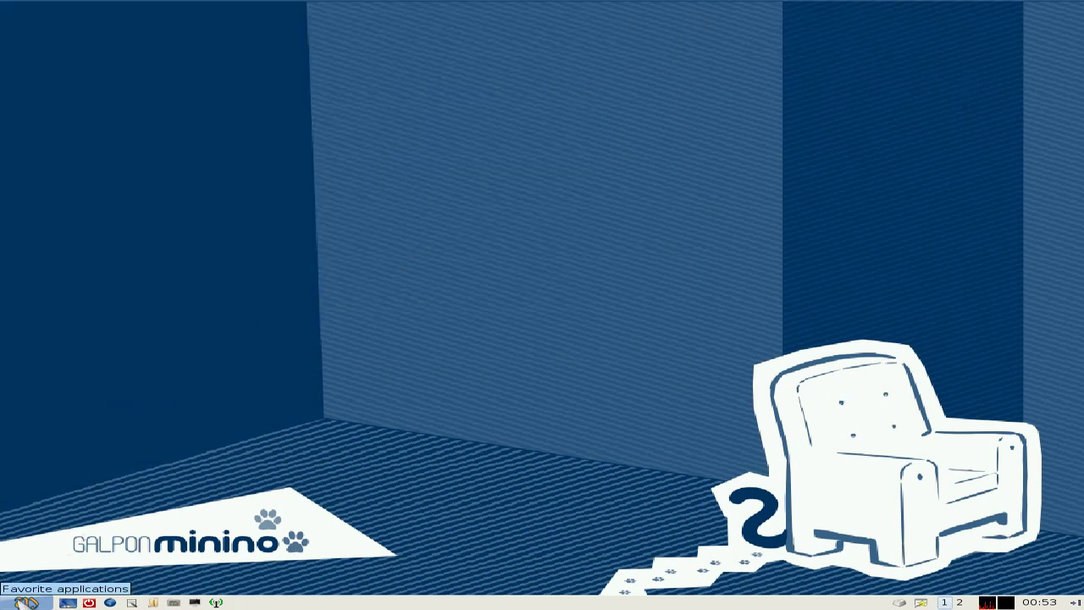
- Open the Minex web browser, view the GALPon MiniNo Characteristics page, and close the browser
click(25, 602)
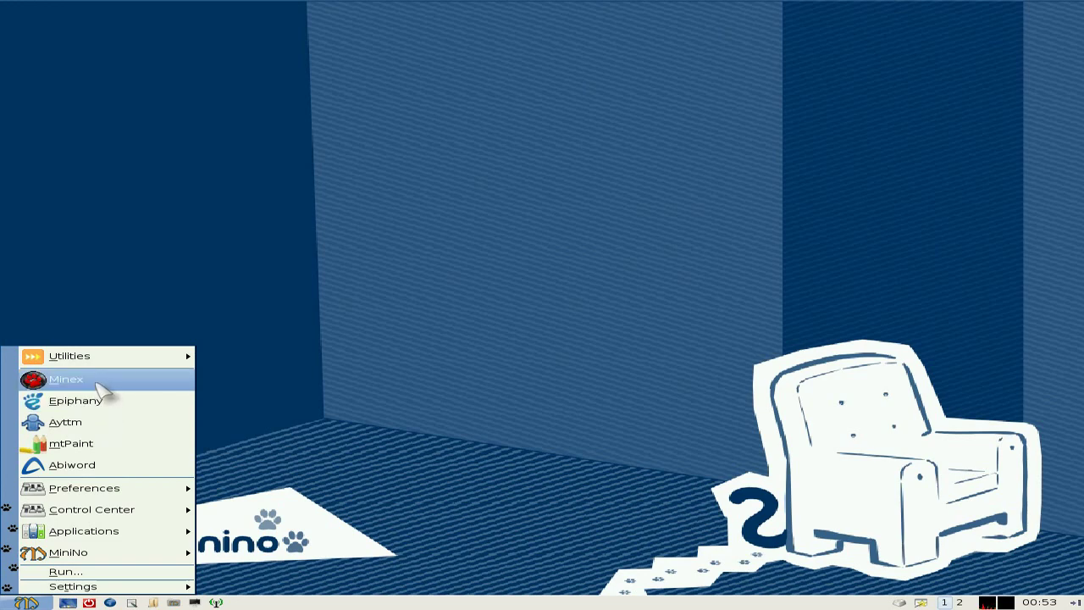
click(100, 387)
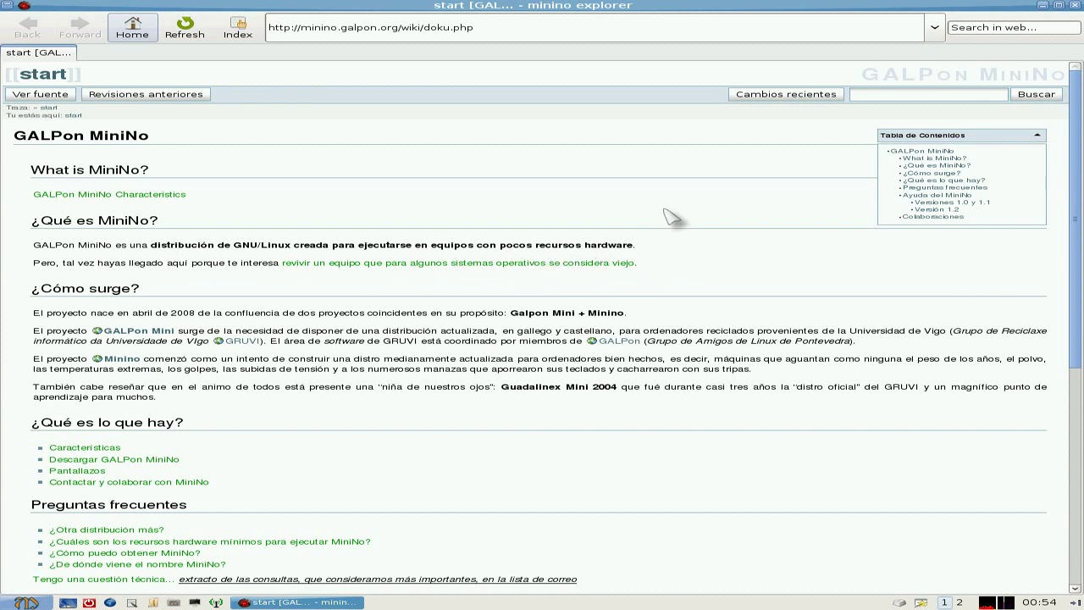
click(133, 197)
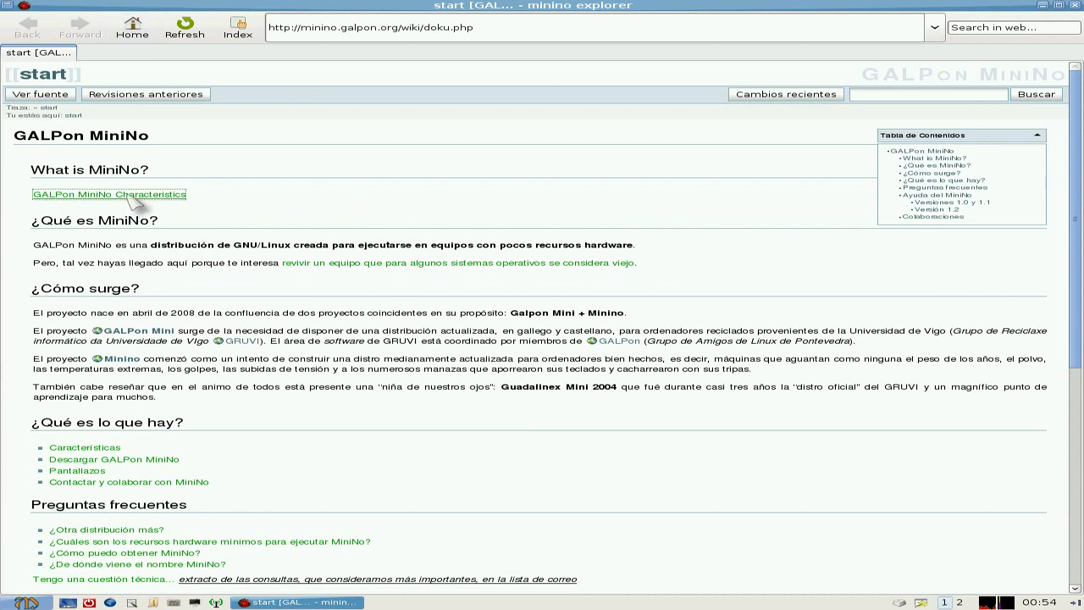
right_click(133, 198)
click(134, 200)
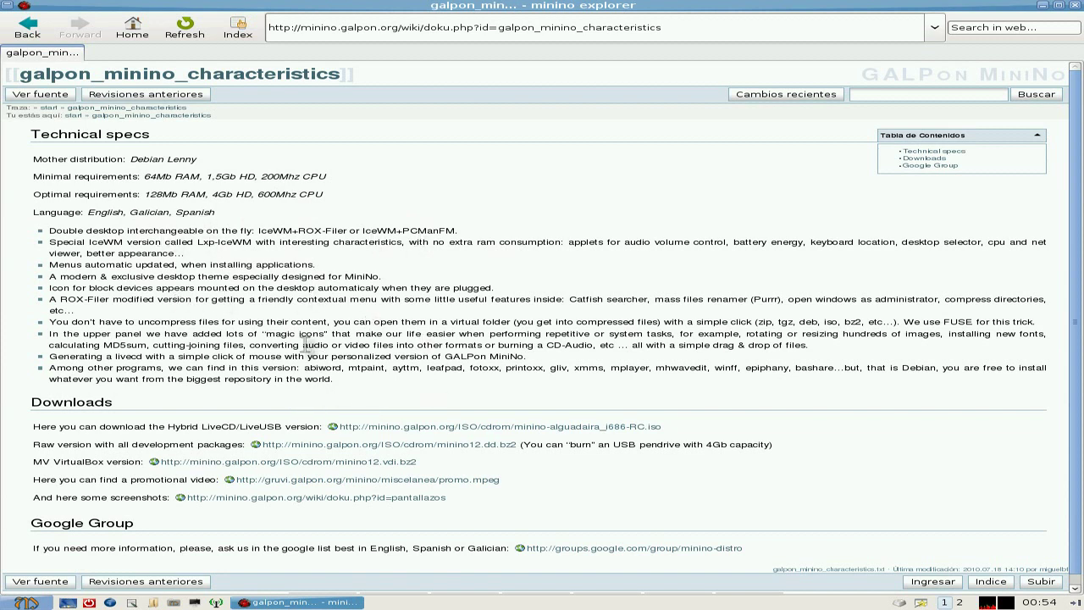
click(1074, 5)
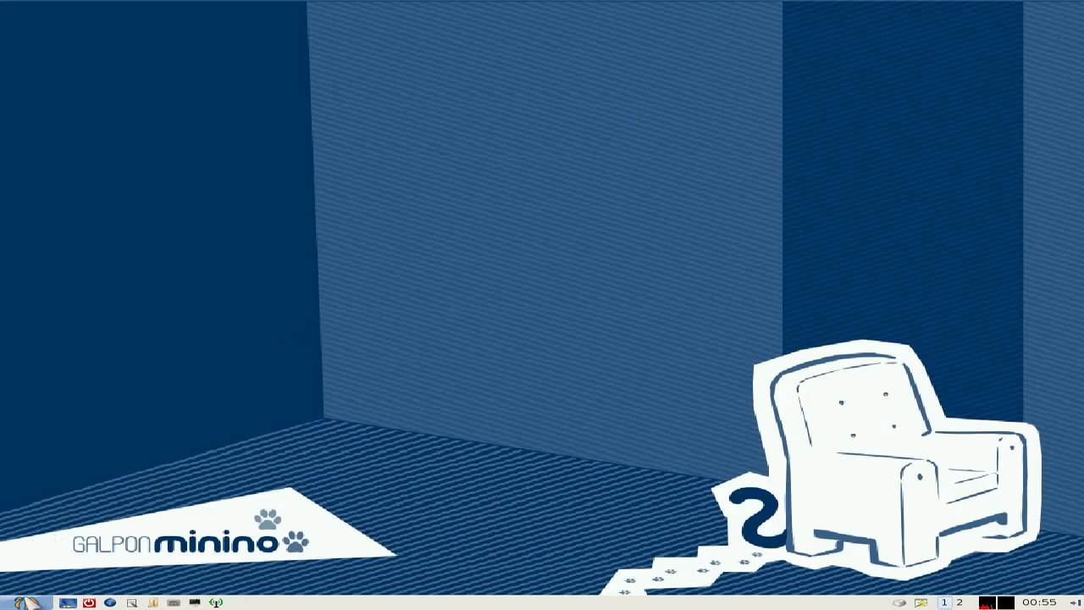
- Examine the programs listed under Utilities, Preferences, and the Control Center's Hardware and System groups
click(26, 602)
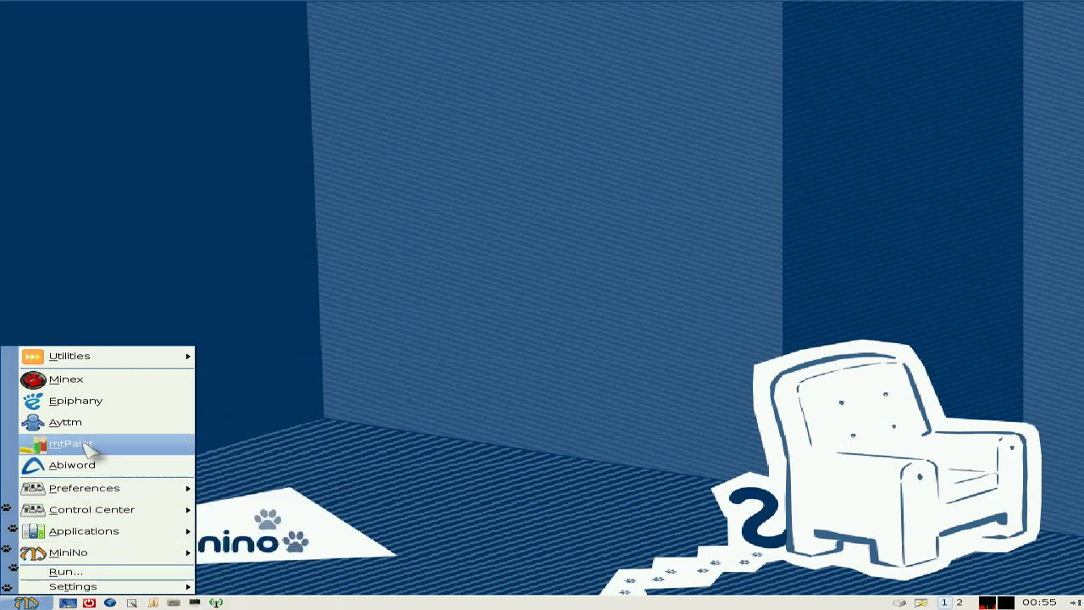
mouse_move(107, 356)
mouse_move(215, 351)
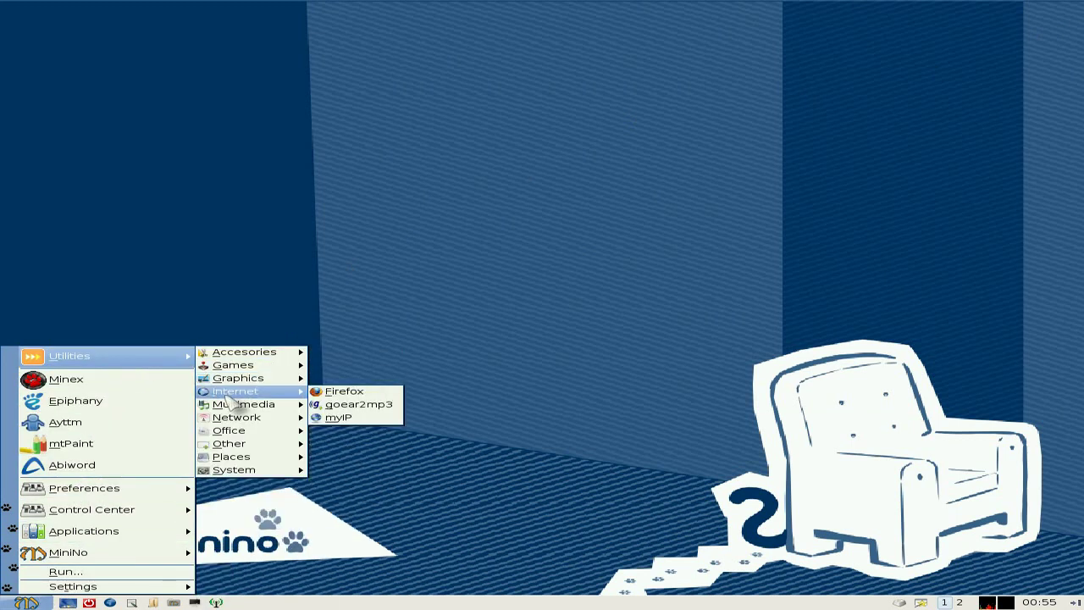
mouse_move(233, 421)
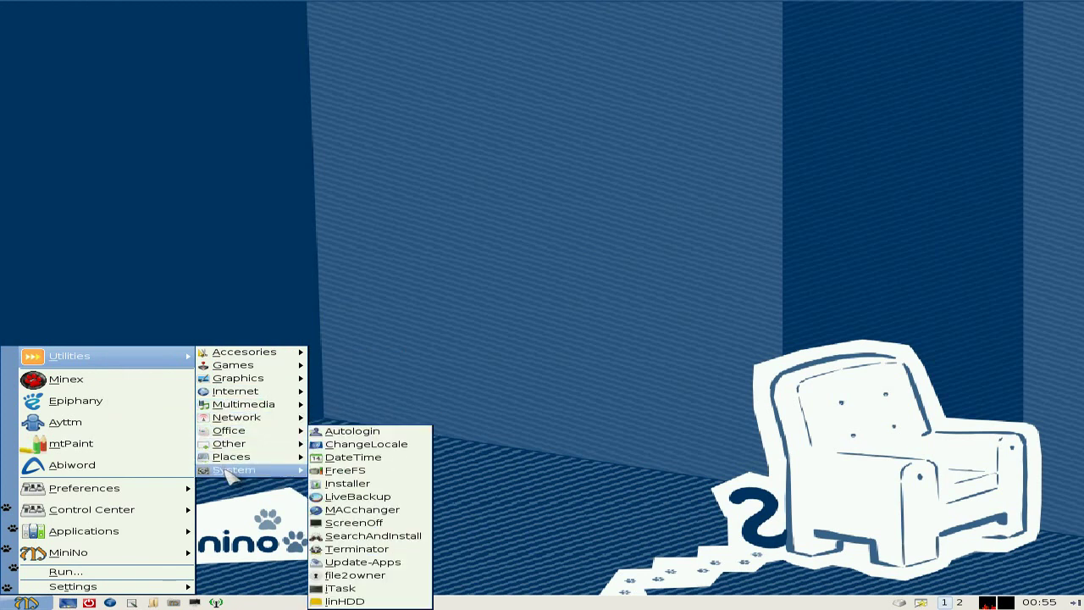
mouse_move(150, 492)
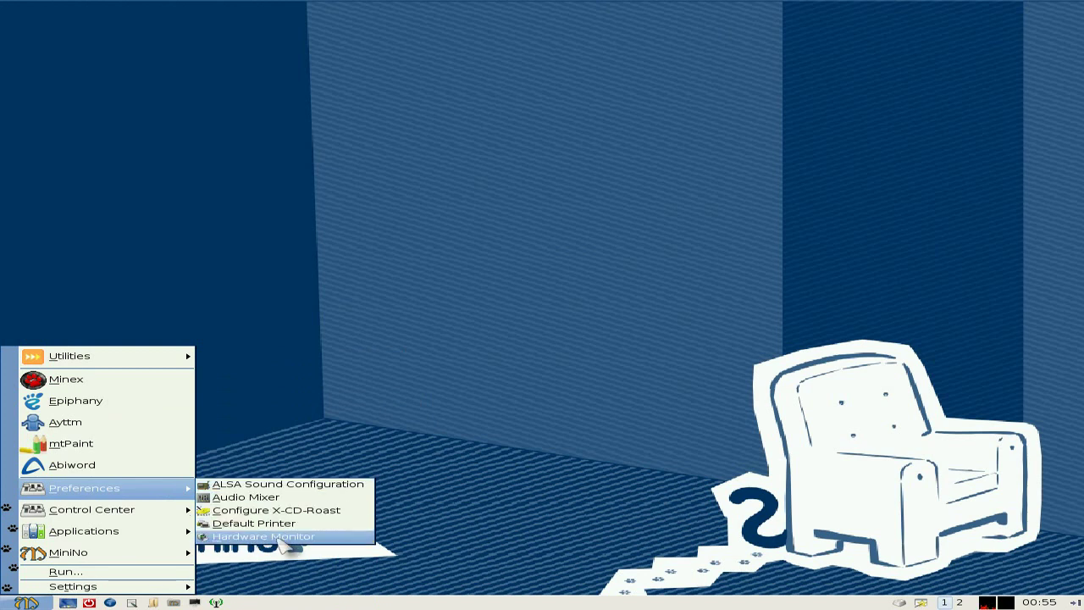
mouse_move(149, 511)
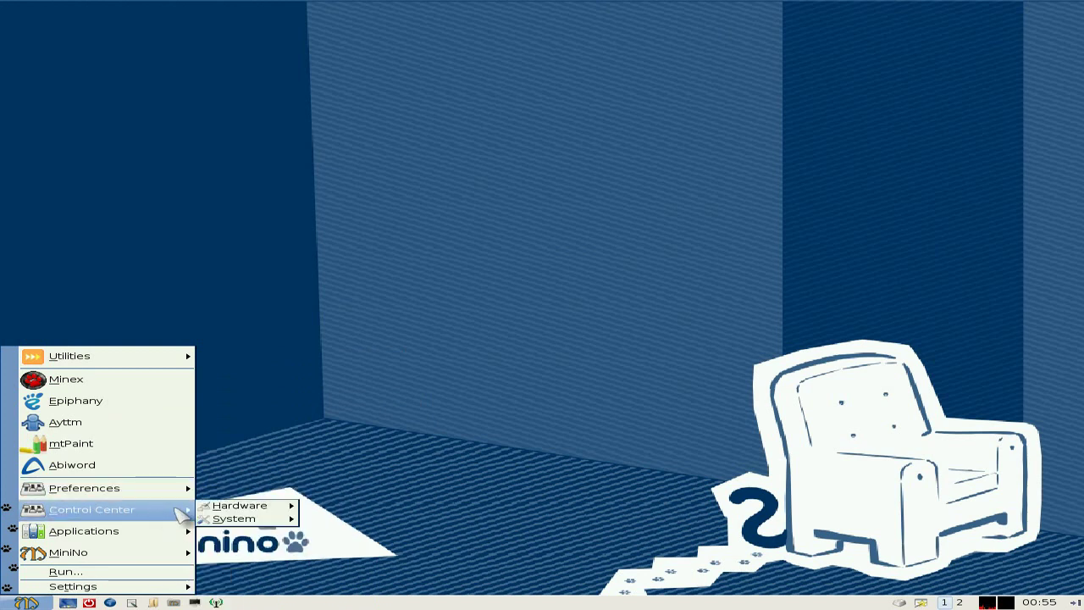
mouse_move(227, 510)
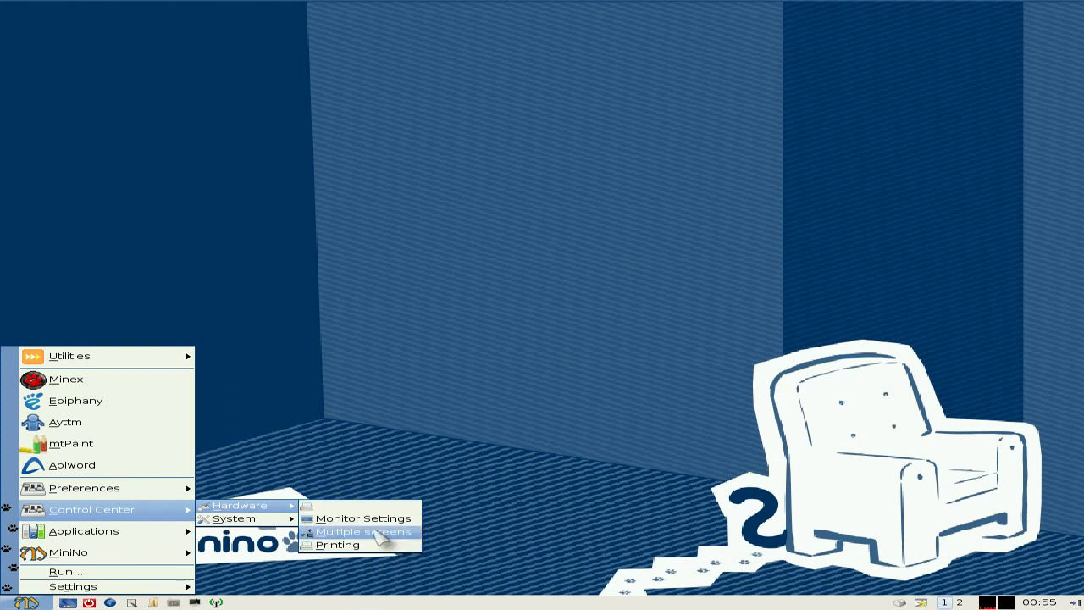
mouse_move(277, 519)
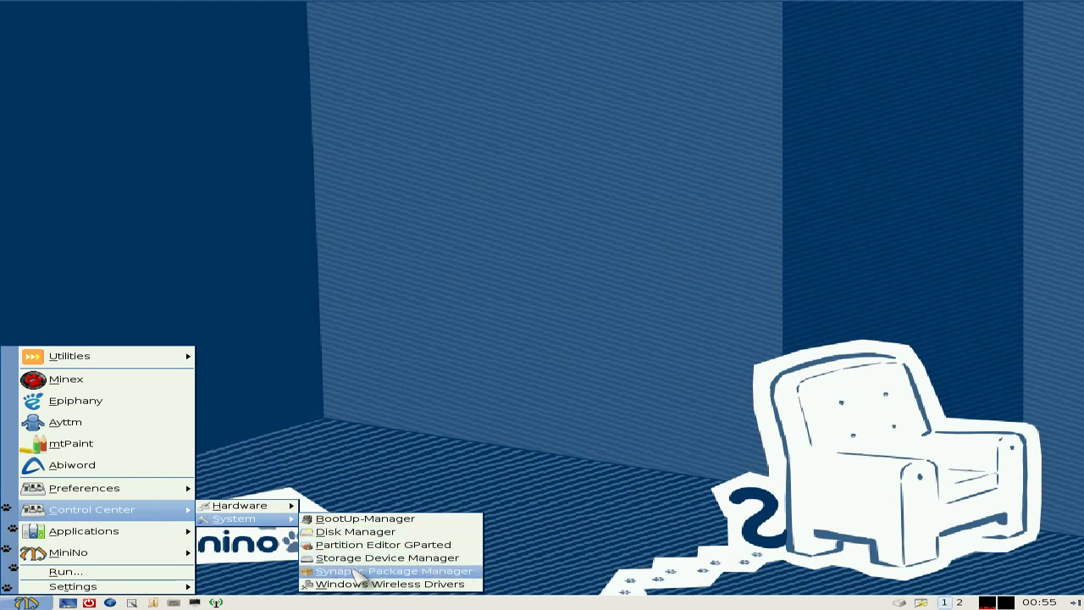
- Examine the Accessories, Games, Internet, and Sound & Video programs listed under Applications
mouse_move(153, 532)
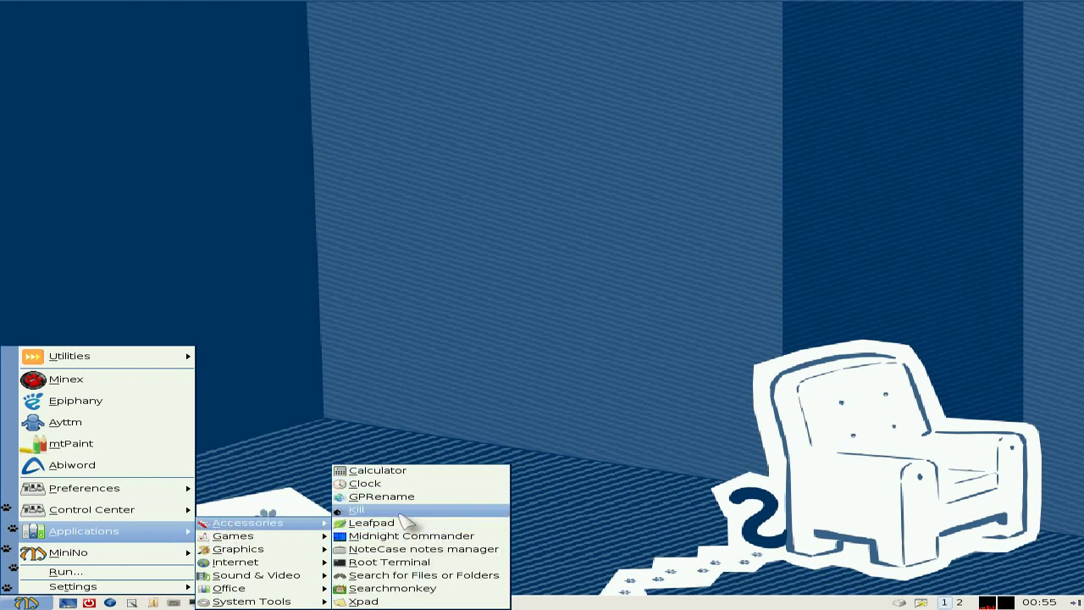
mouse_move(296, 539)
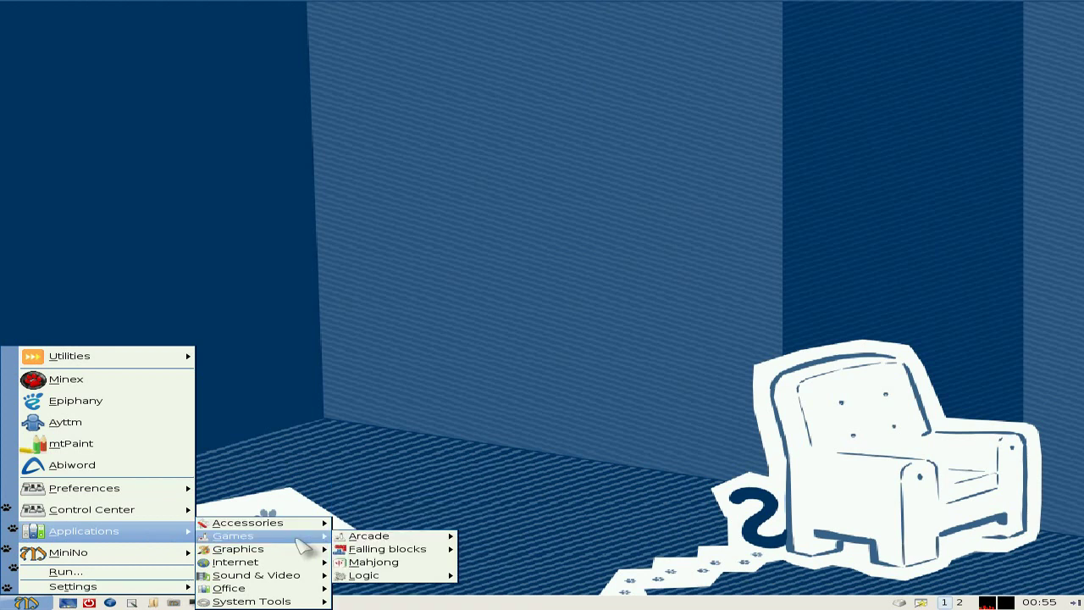
mouse_move(347, 541)
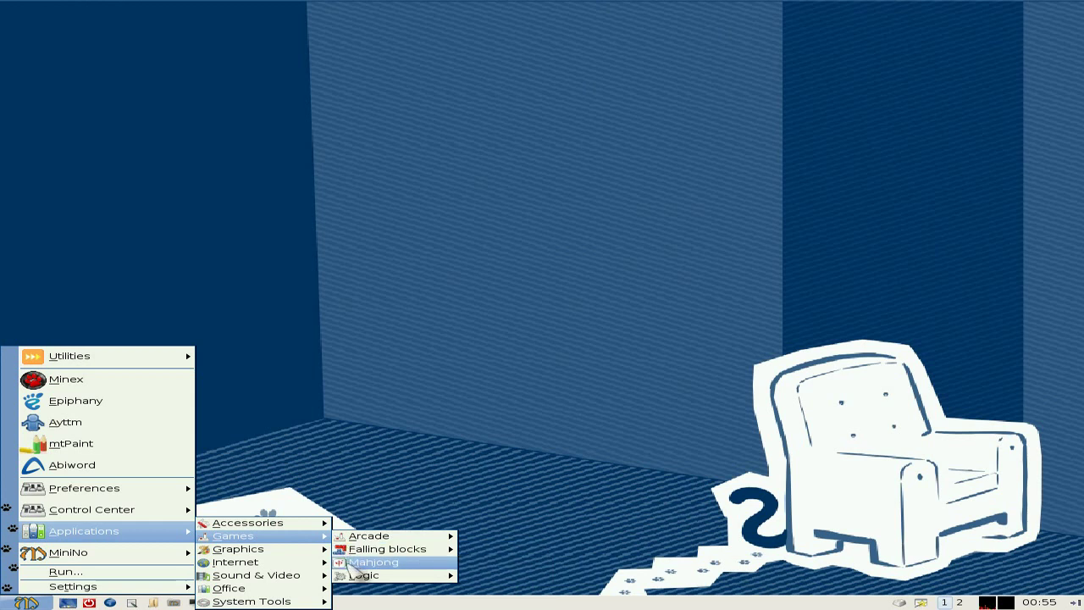
mouse_move(355, 574)
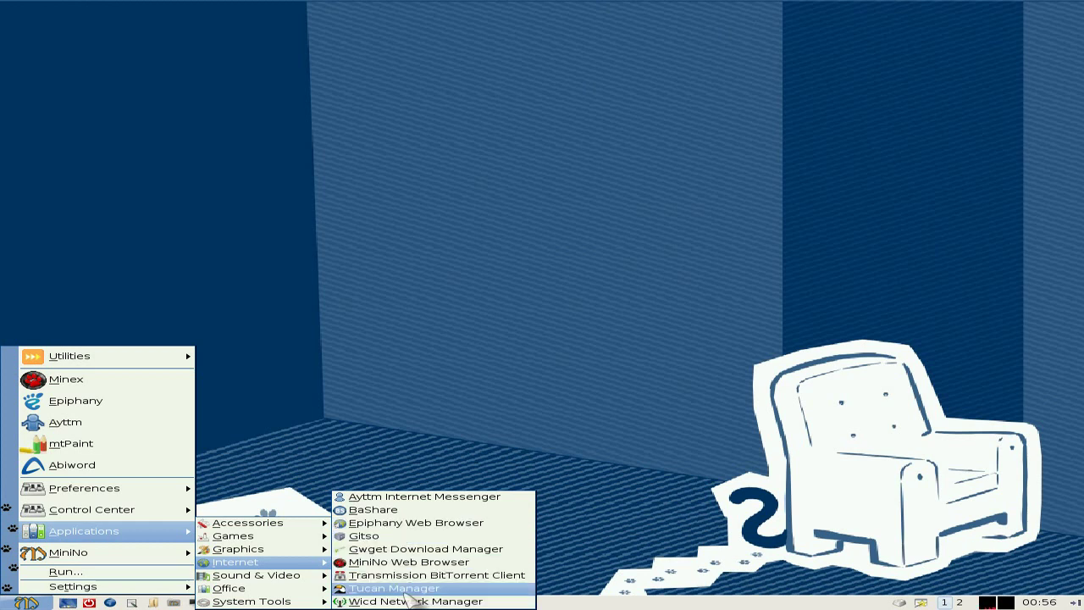
mouse_move(280, 575)
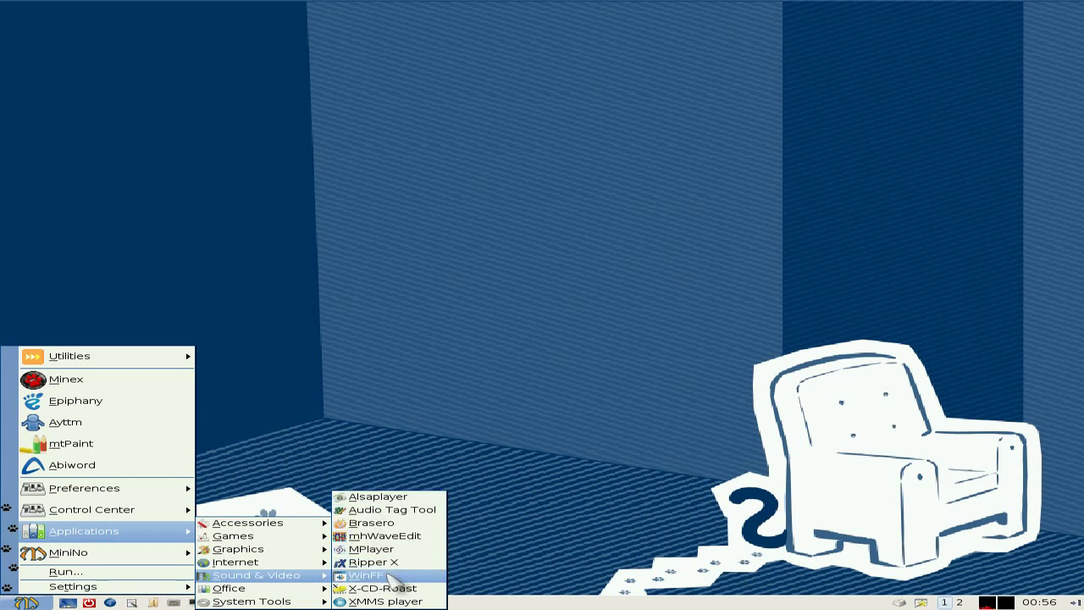
- Open Gnumeric Spreadsheet from the Office applications, view its blank workbook, and close it
mouse_move(309, 589)
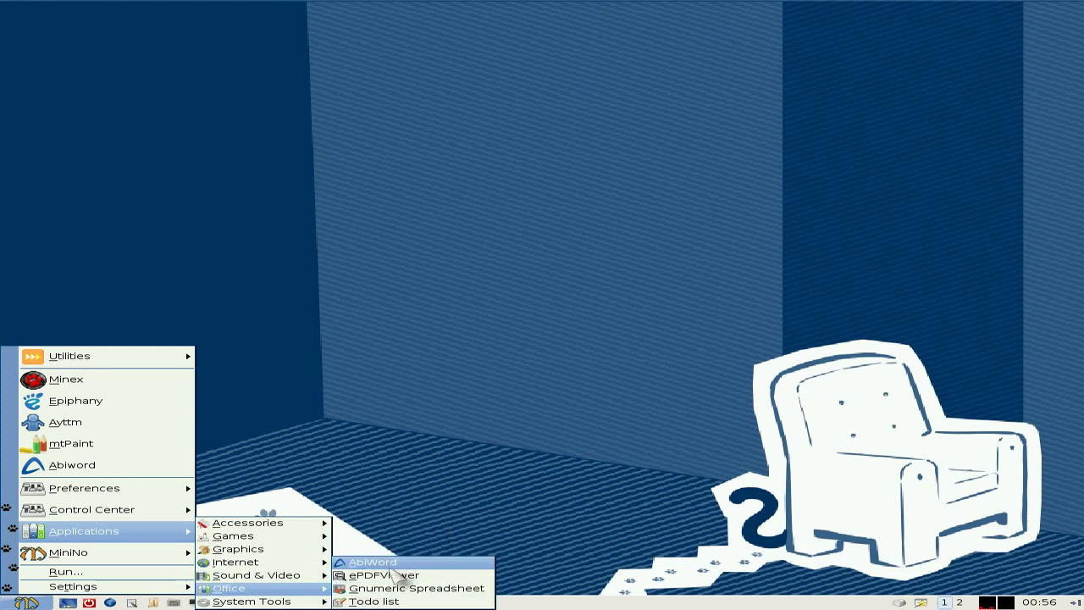
click(394, 588)
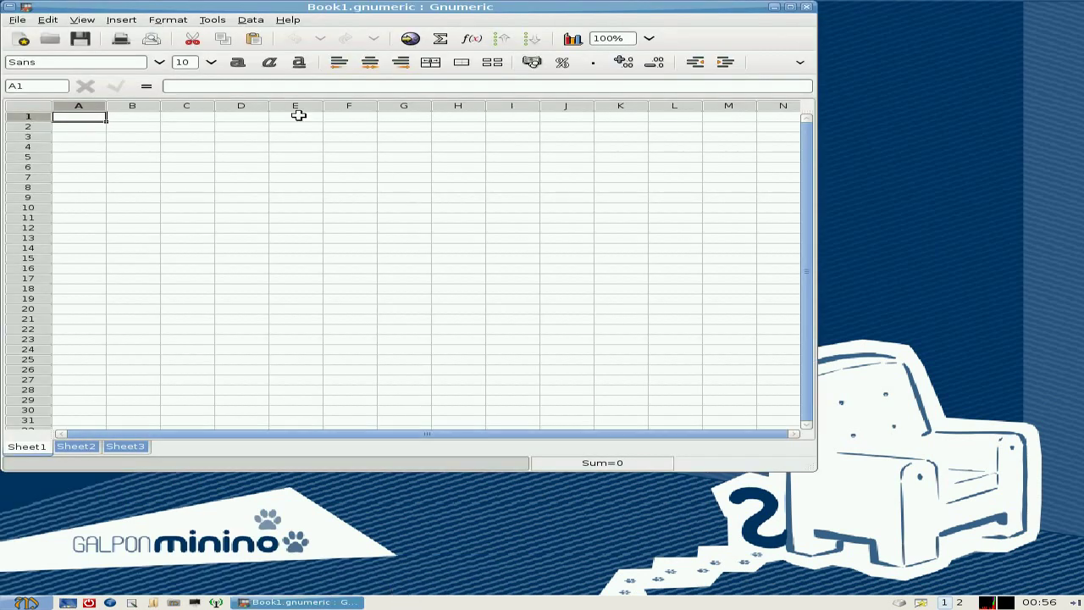
click(807, 8)
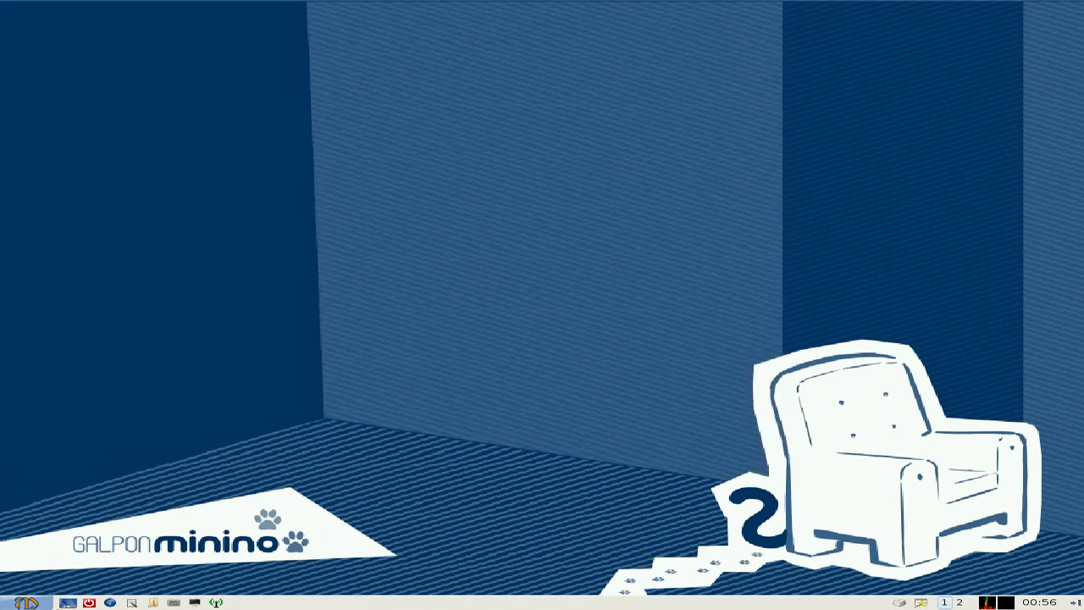
- Open Htop from the System Tools to check CPU and memory use, and close it
click(45, 602)
mouse_move(90, 532)
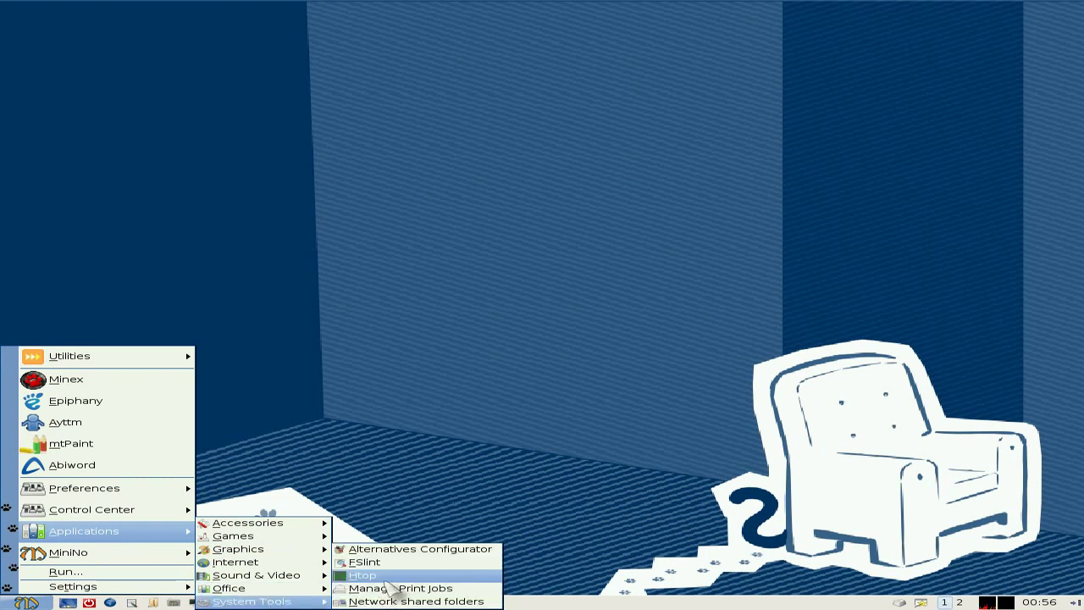
click(390, 579)
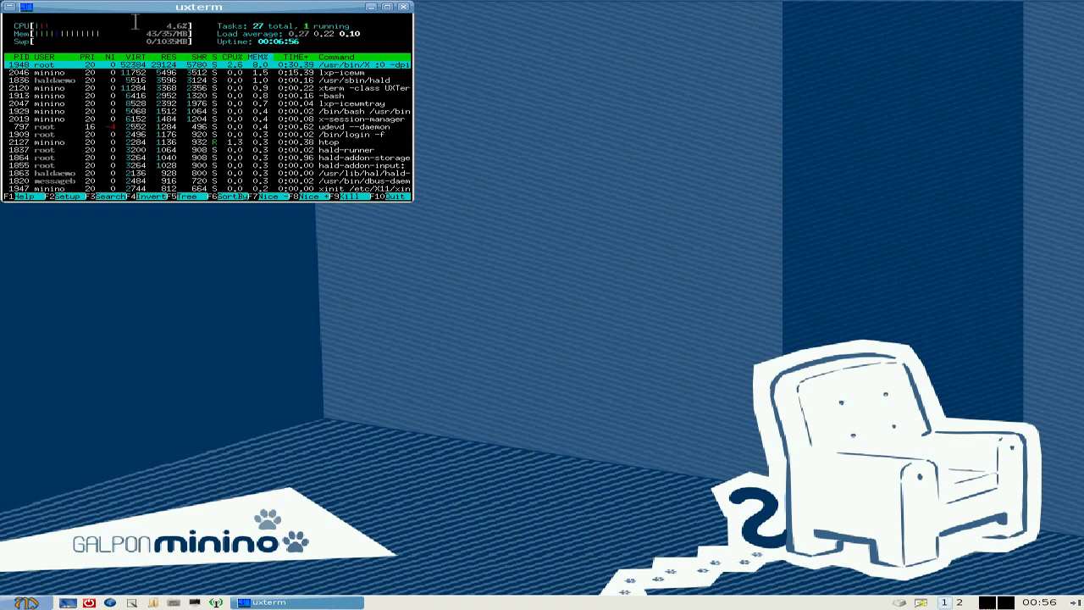
click(404, 9)
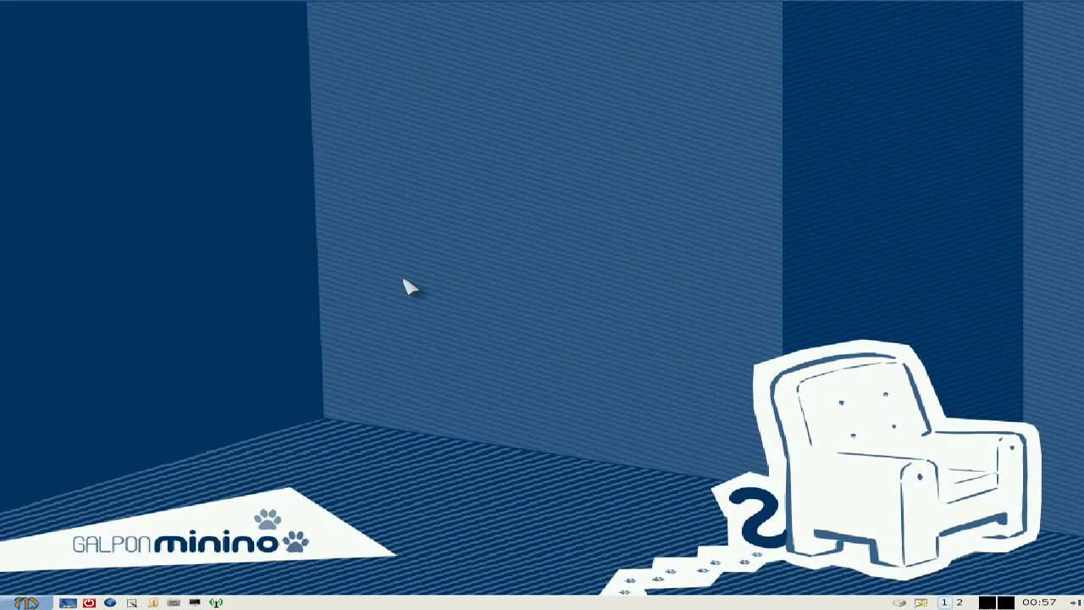
- Examine the MiniNo, Applications, Utilities, and Preferences groups in the main menu, including MiniNo Tools and the Utilities System entries
click(25, 603)
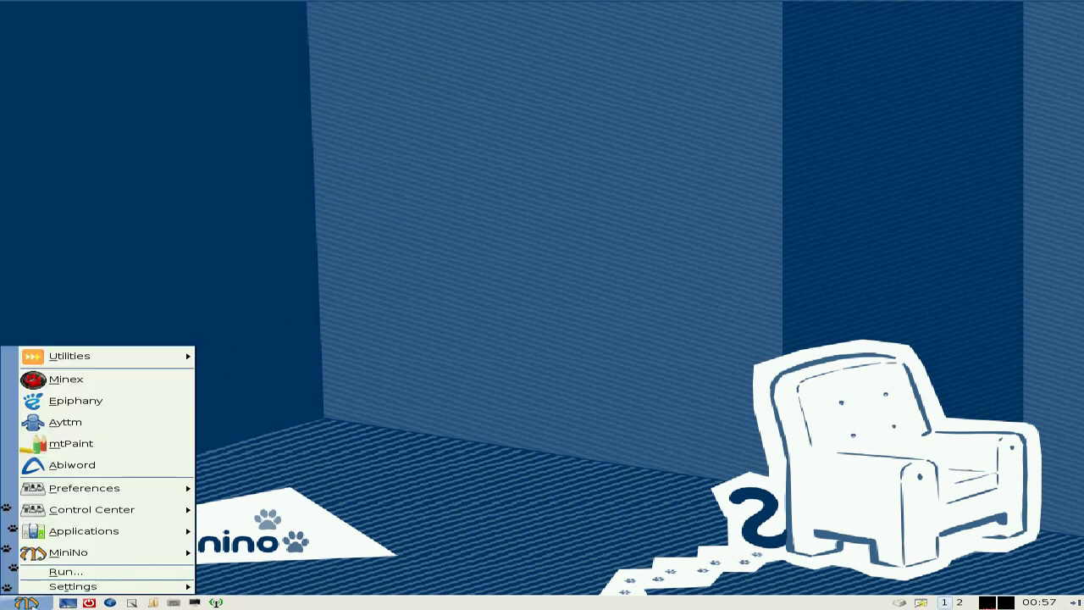
mouse_move(68, 554)
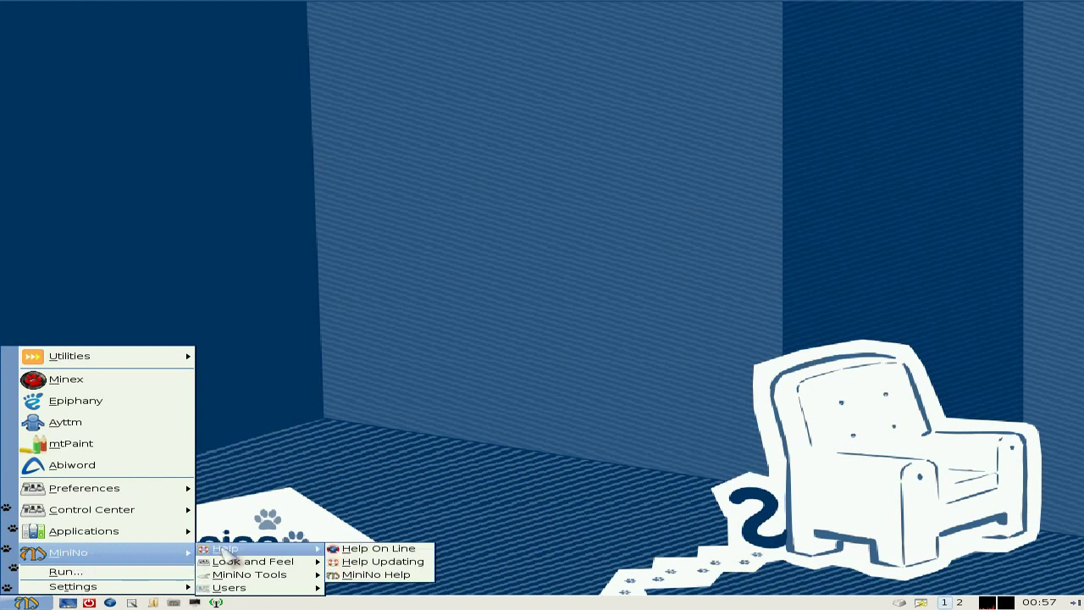
mouse_move(250, 564)
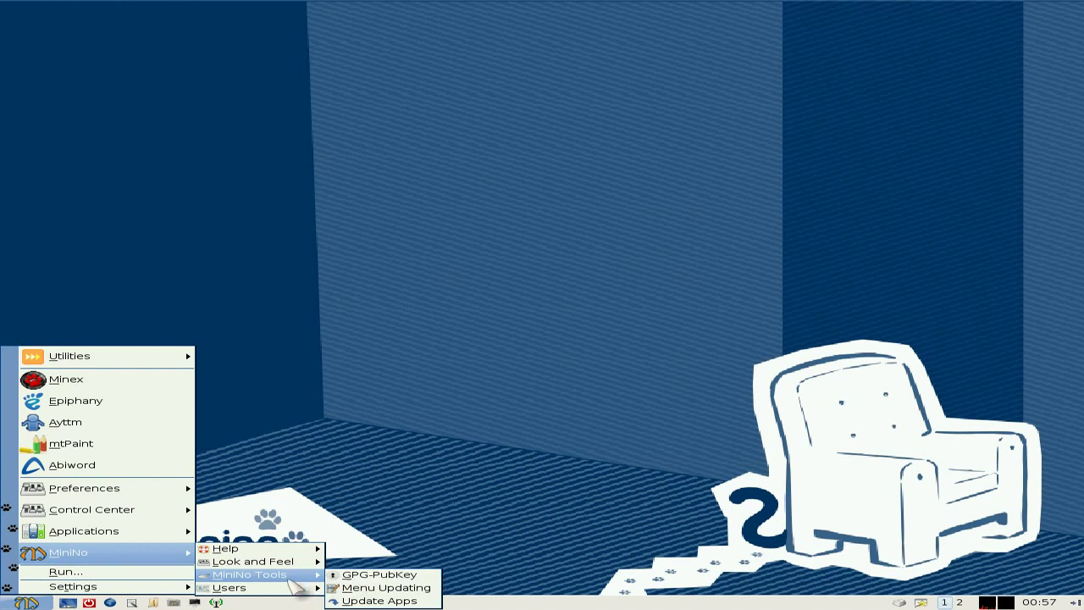
mouse_move(143, 535)
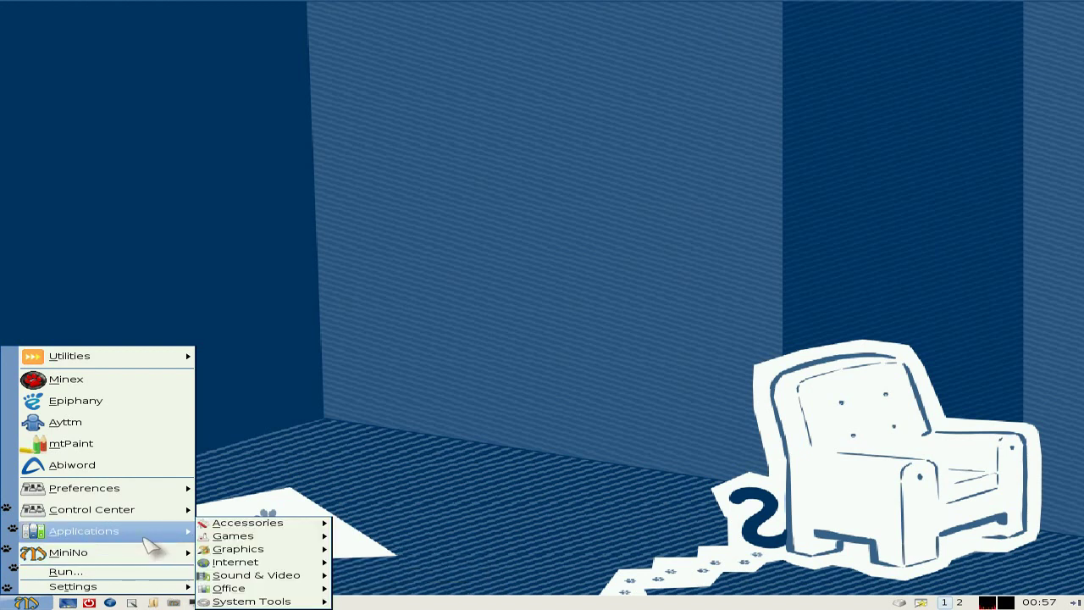
mouse_move(292, 600)
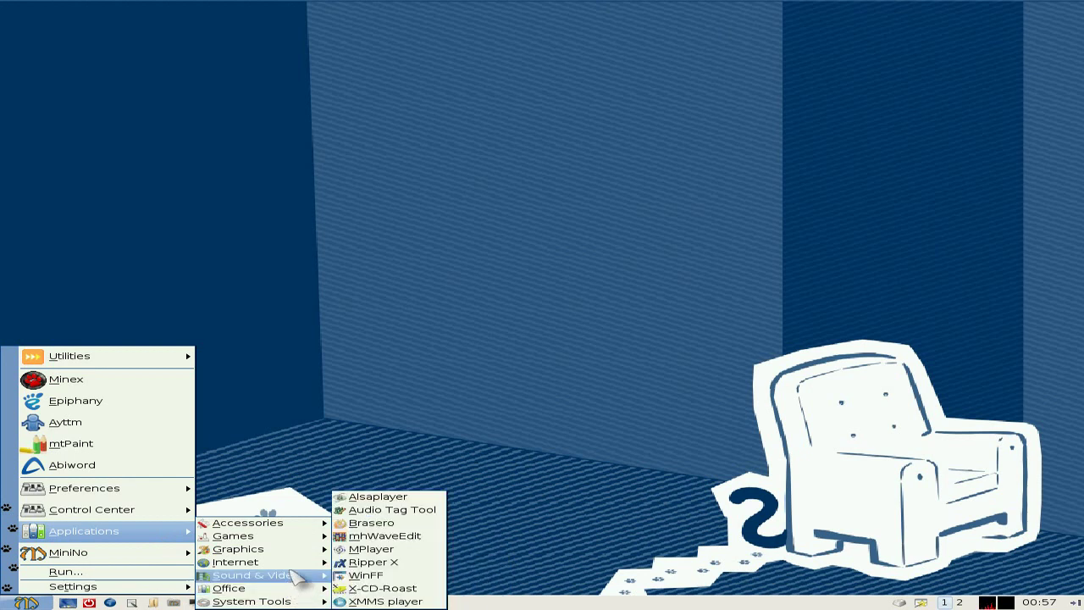
mouse_move(238, 540)
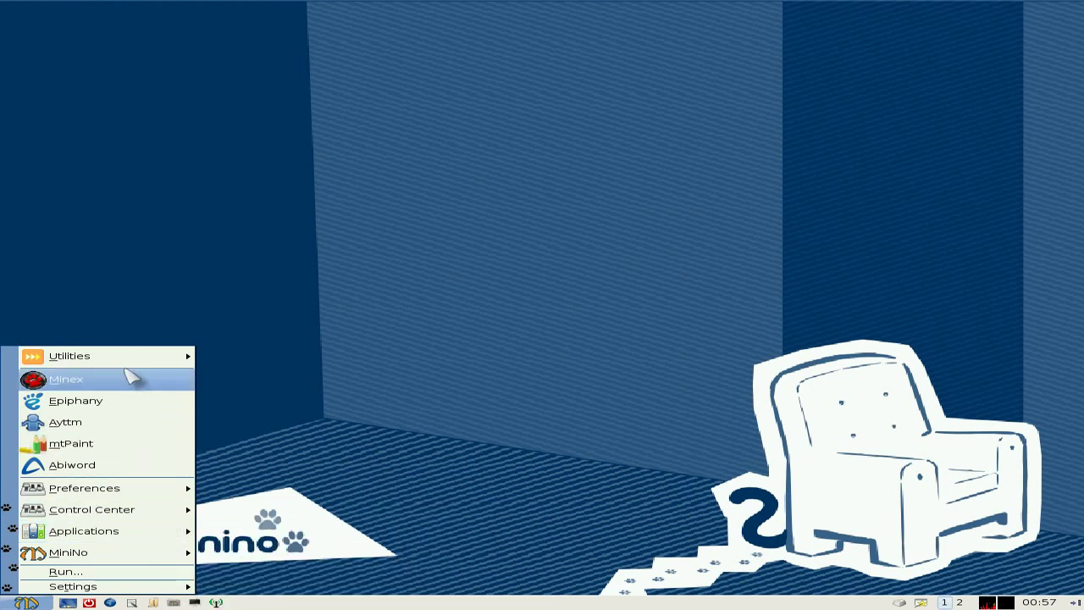
mouse_move(133, 361)
mouse_move(253, 382)
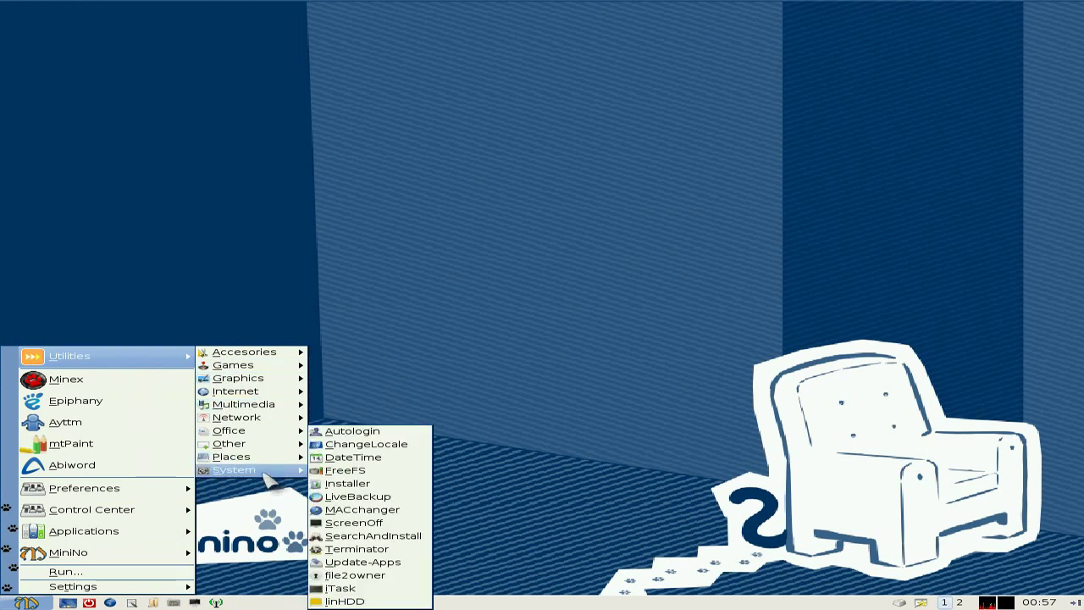
mouse_move(269, 458)
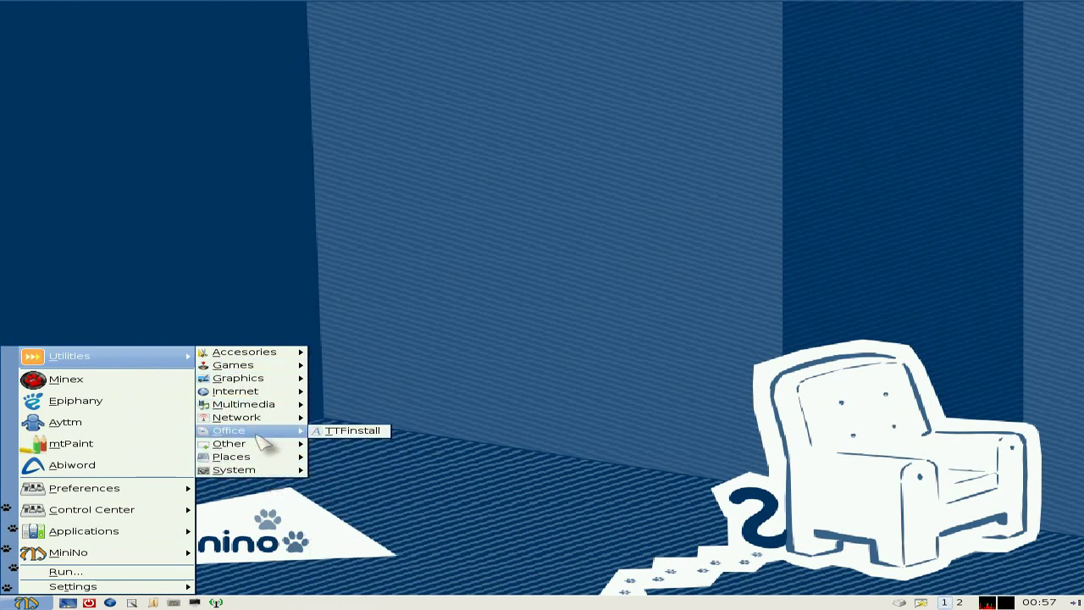
mouse_move(115, 492)
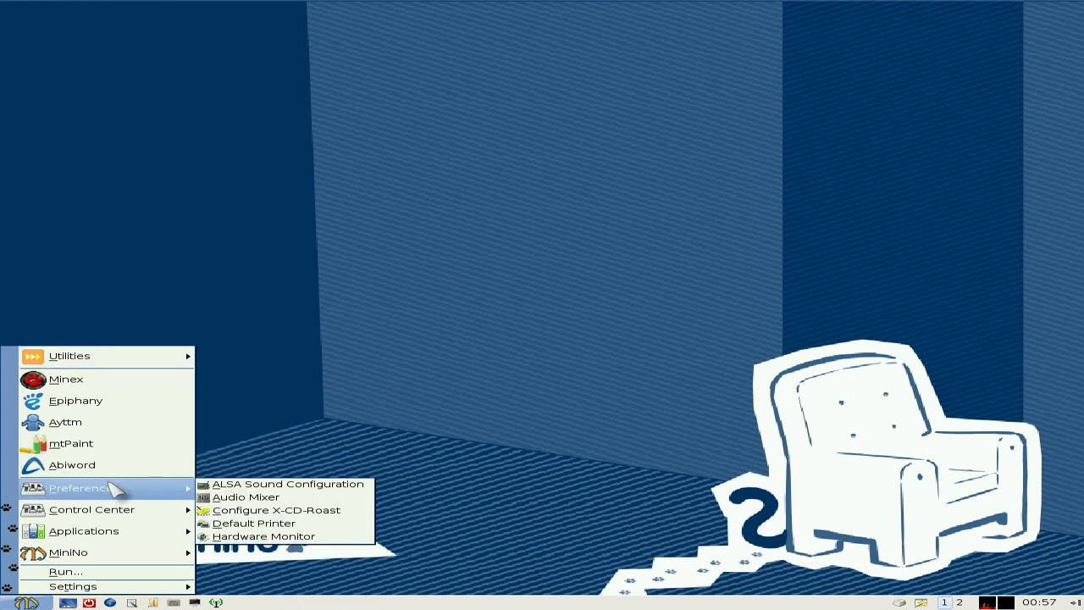
- Open Synaptic Package Manager from the Control Center's System group, authorizing it with the administrative password
mouse_move(206, 508)
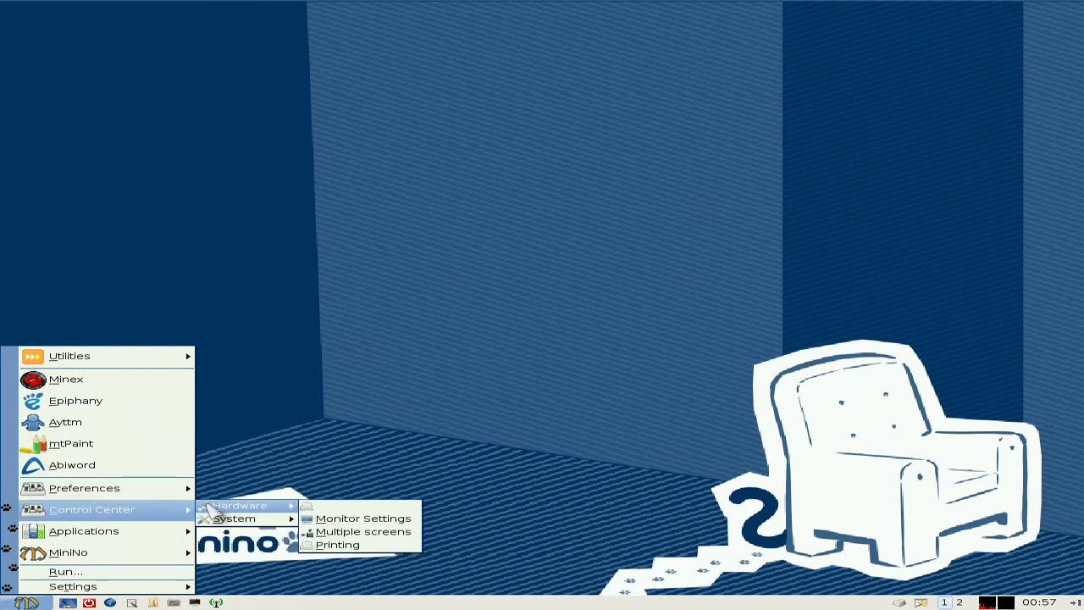
mouse_move(237, 518)
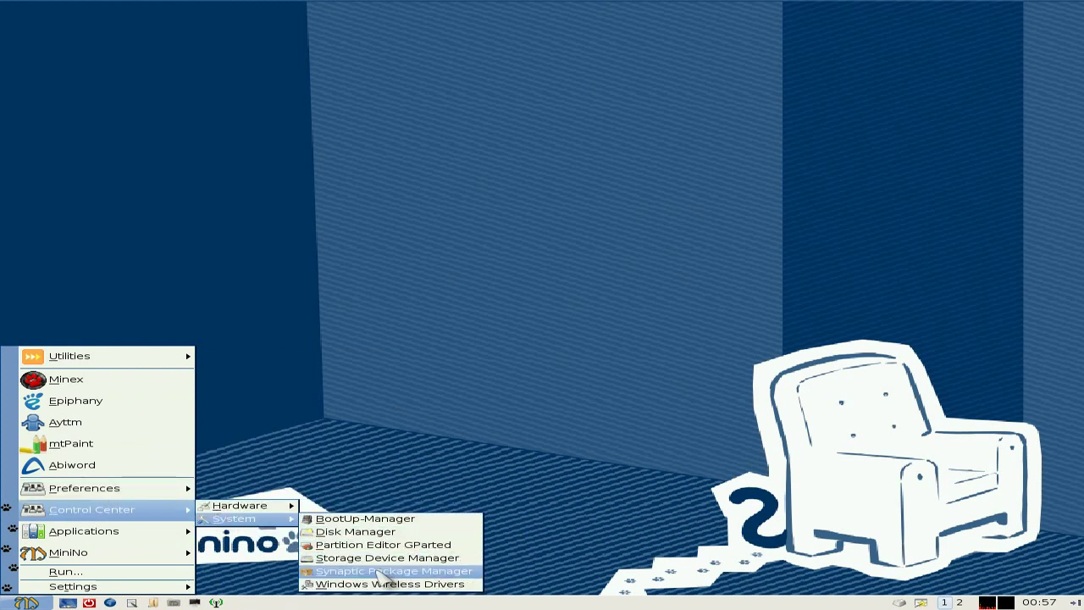
click(383, 573)
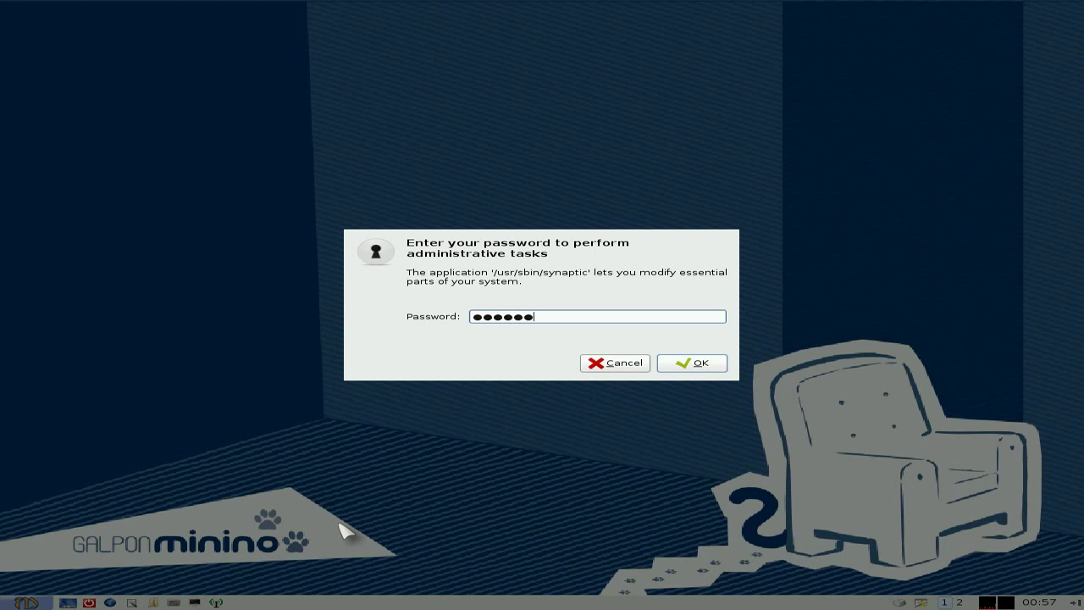
key(Return)
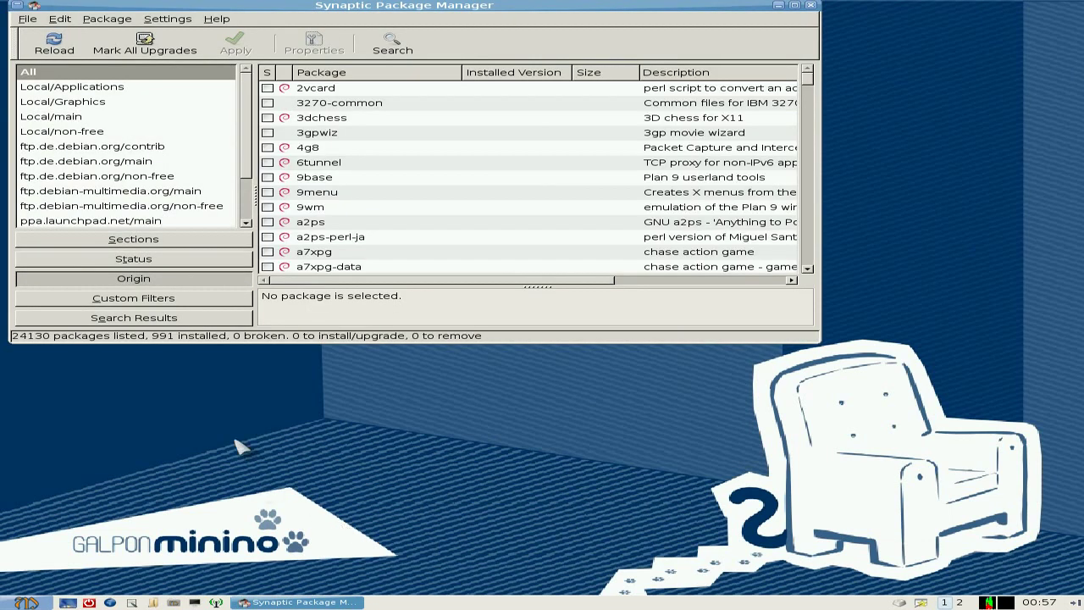
- Reload the package information and search package descriptions and names for "flash"
click(54, 44)
click(393, 46)
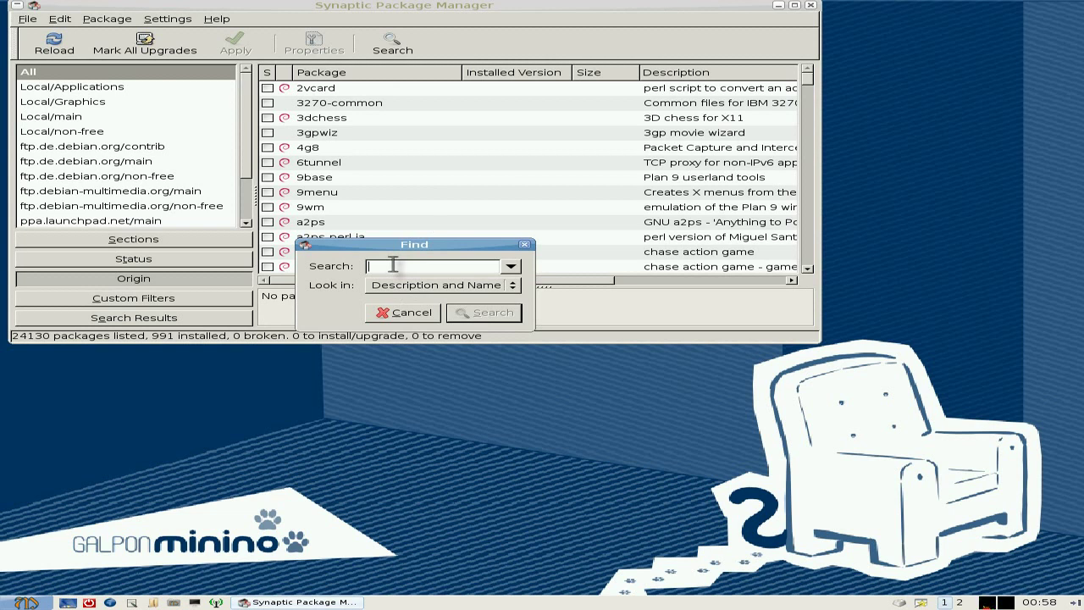
text(flash)
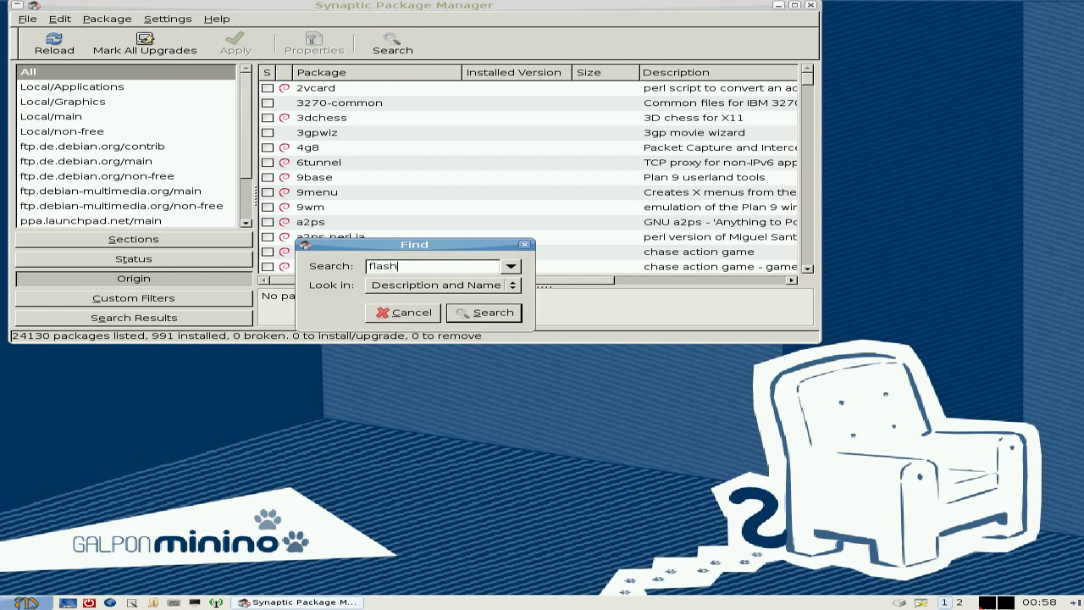
key(Return)
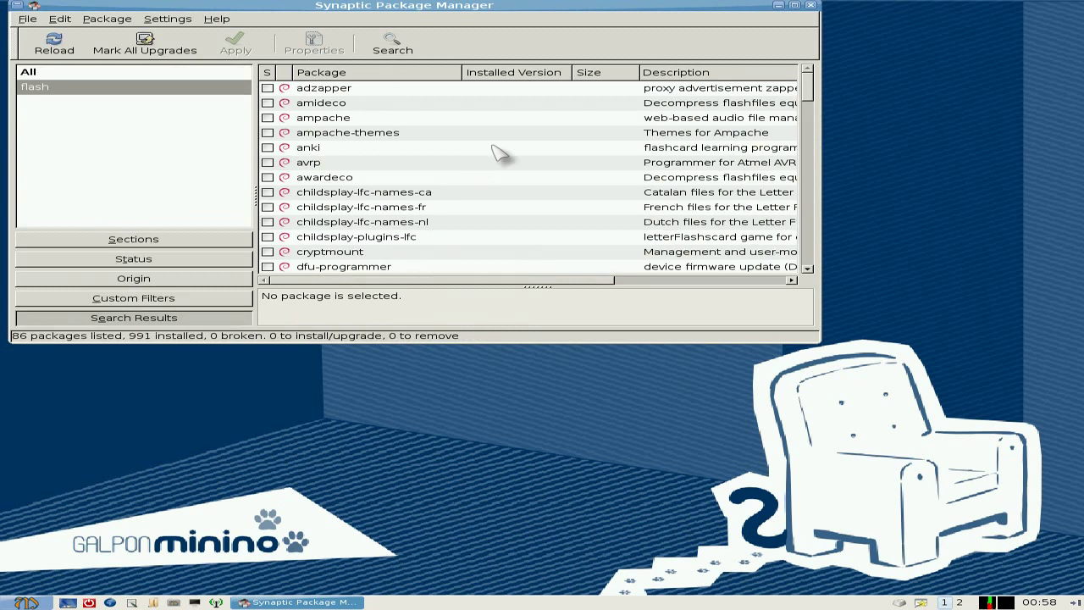
- Maximize the package manager and review the descriptions of flashplayer-mozilla, the flashplugin-nonfree packages, gnash, and gnash-opengl
scroll(503, 150, down, 3)
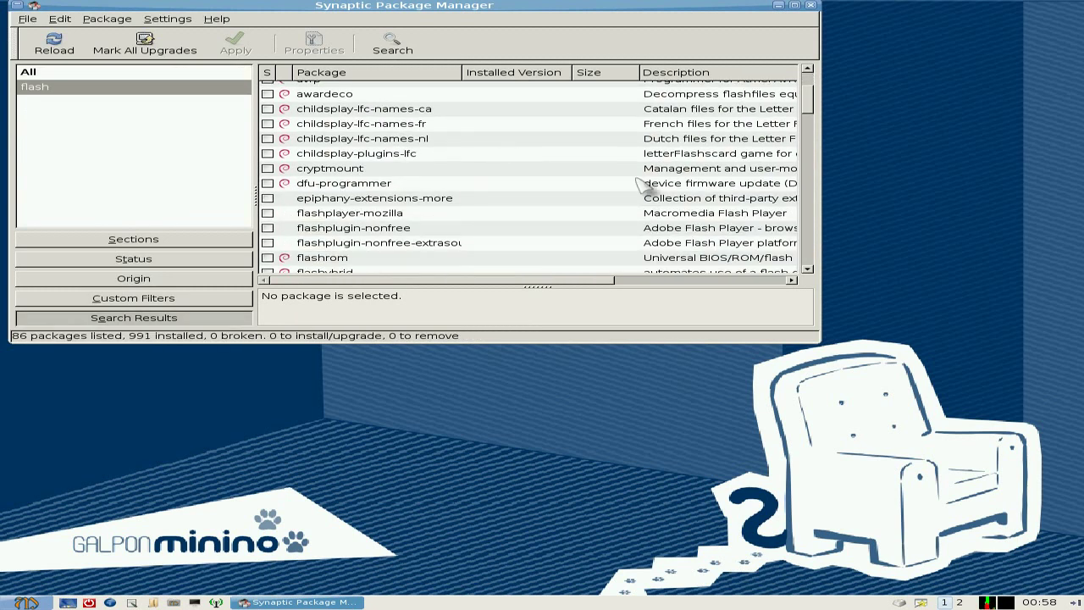
click(377, 216)
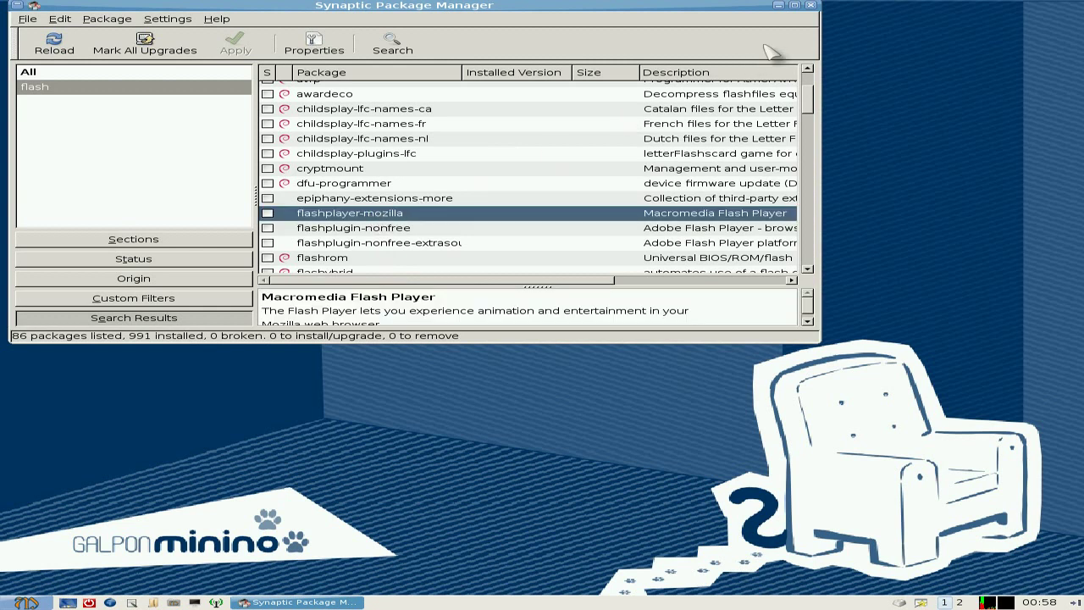
click(794, 6)
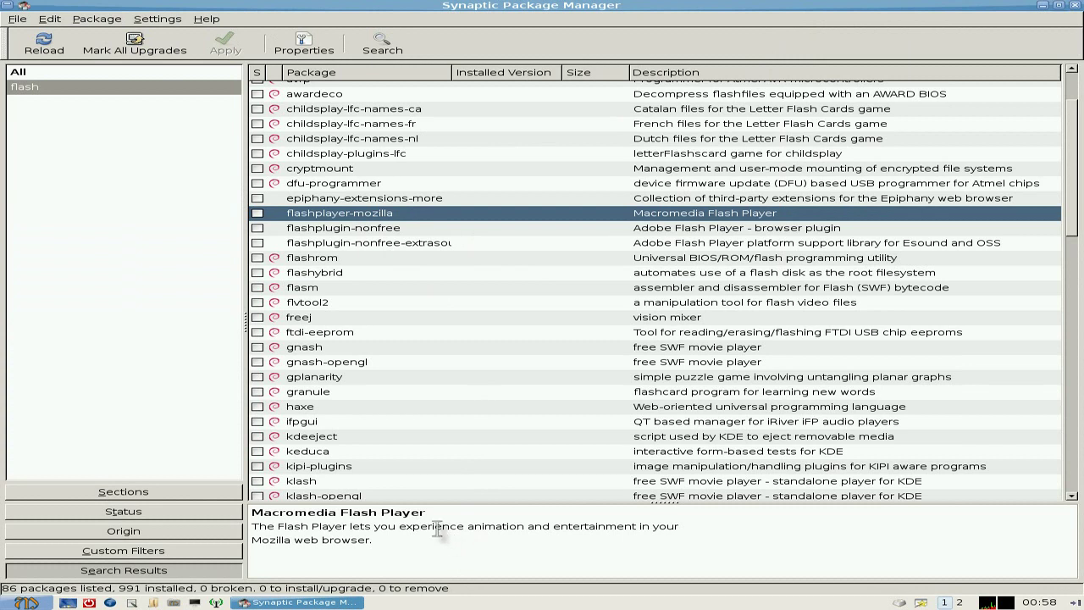
click(501, 229)
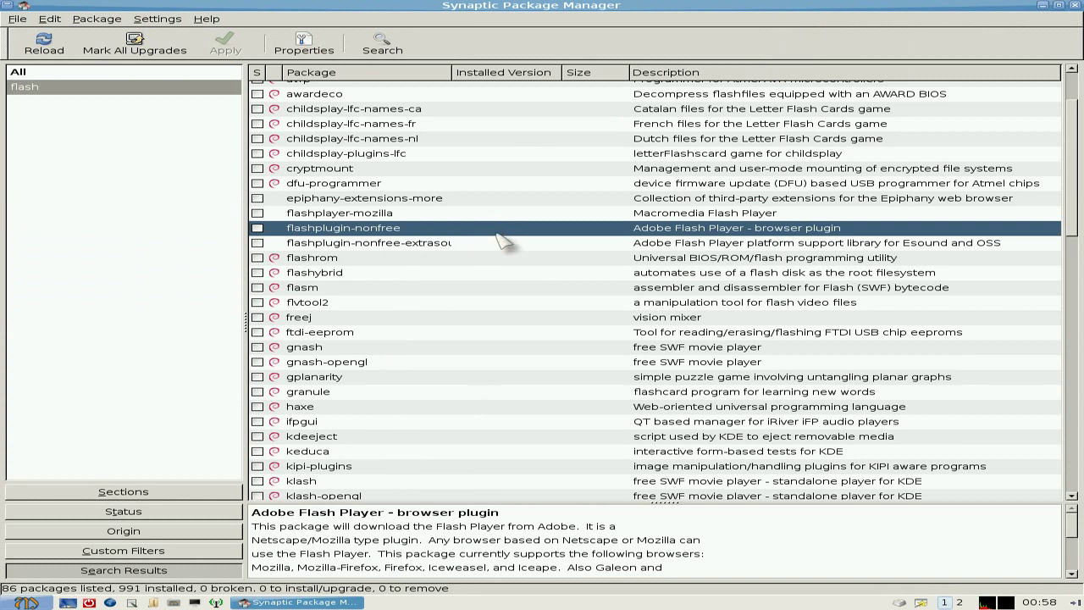
click(500, 243)
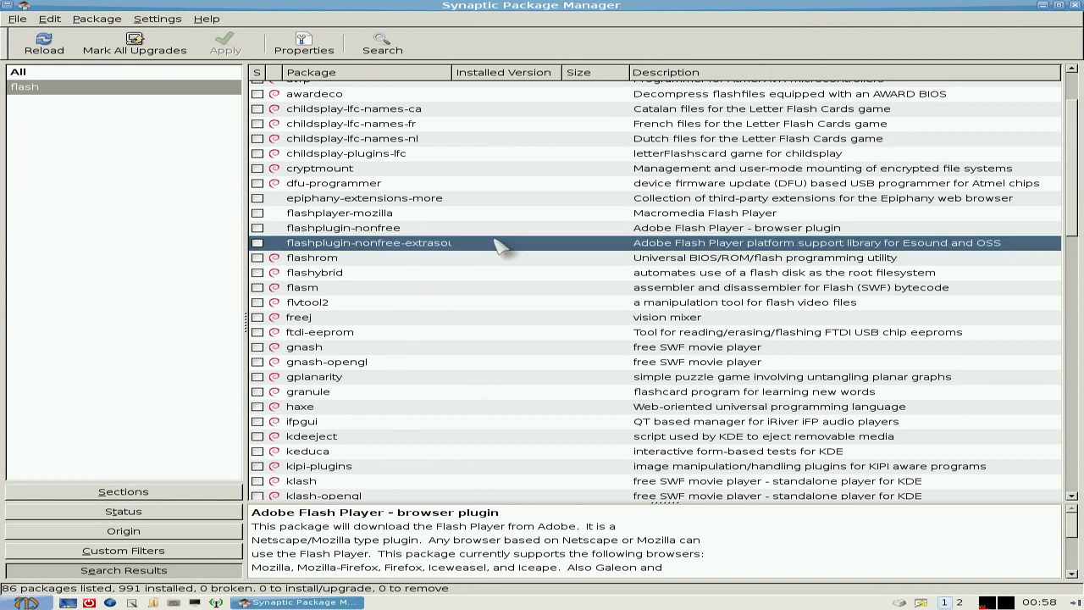
click(476, 346)
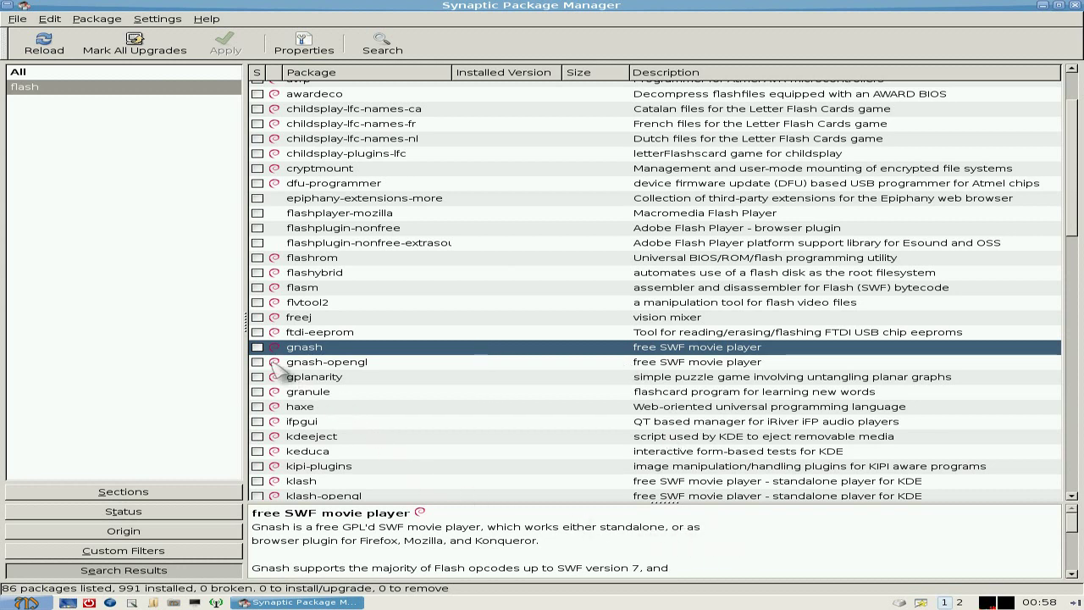
click(363, 364)
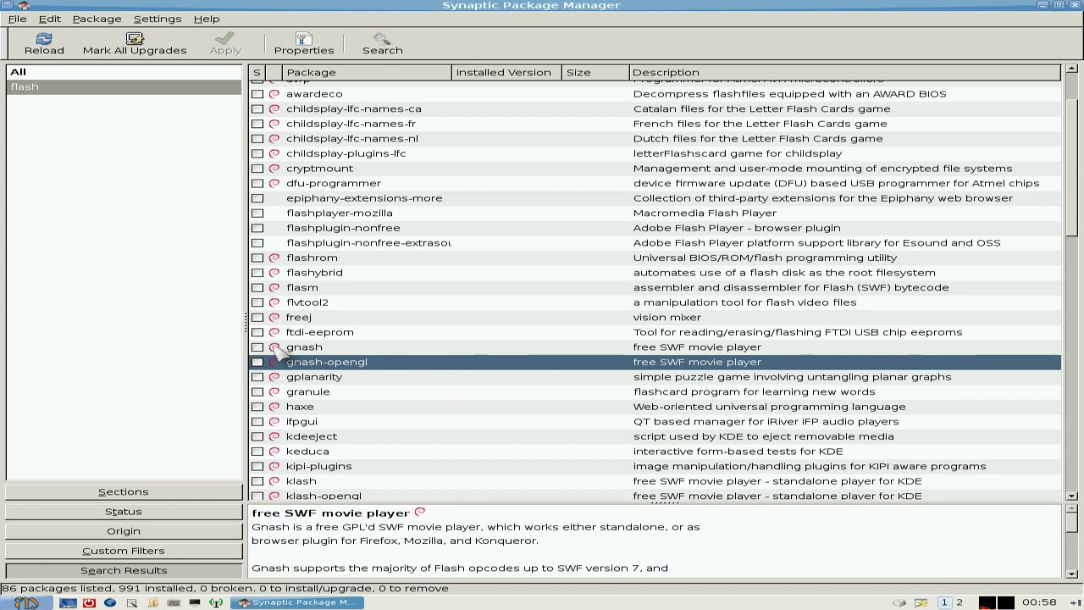
- Install the gnash package together with its required additional packages, and close Synaptic Package Manager
click(261, 346)
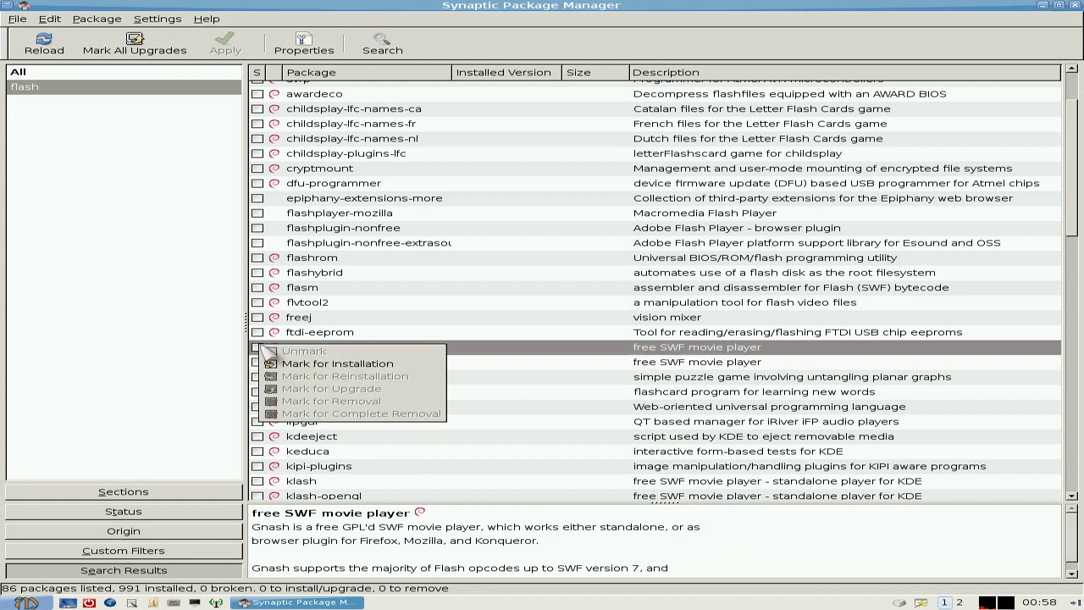
click(319, 362)
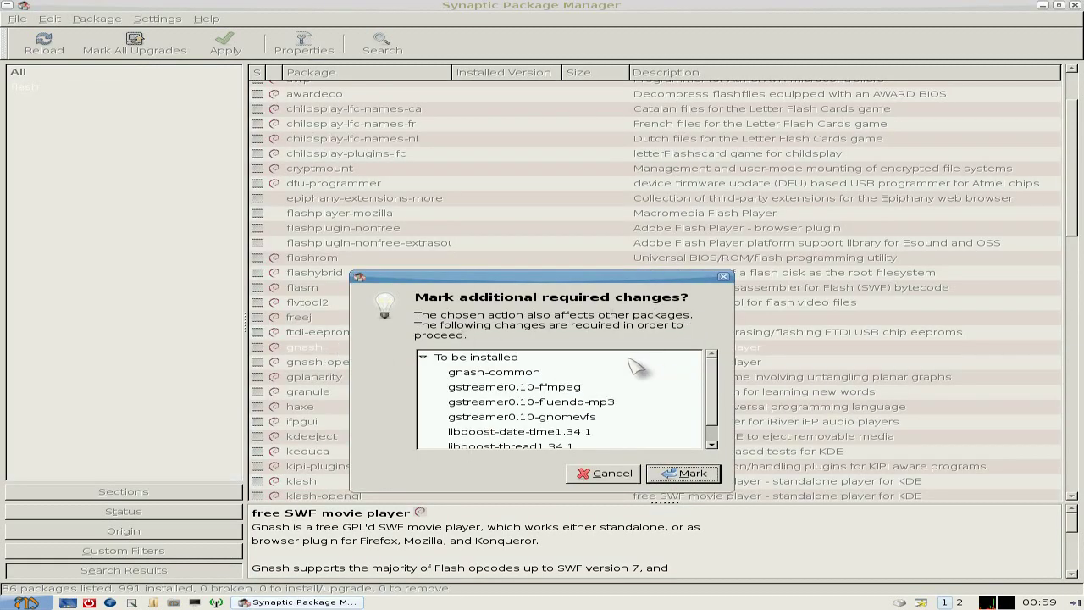
scroll(635, 364, down, 1)
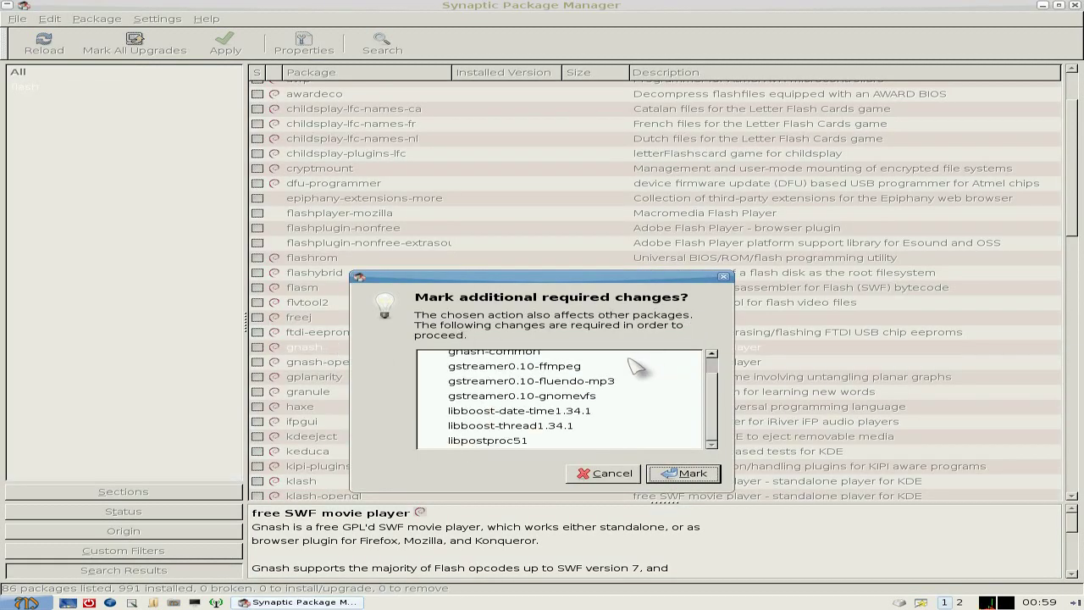
click(694, 474)
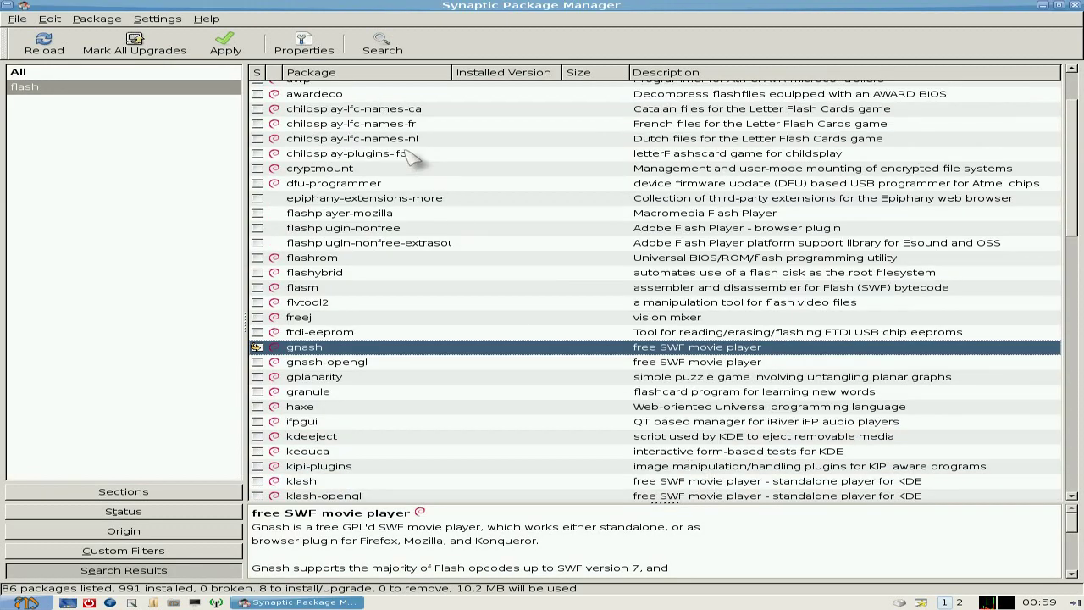
click(220, 49)
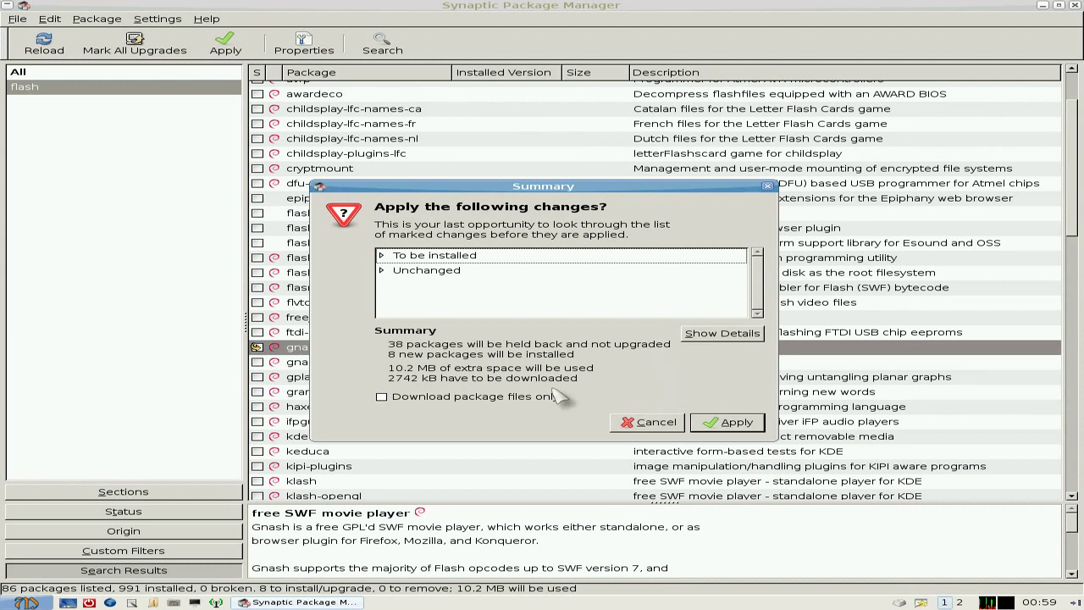
click(730, 426)
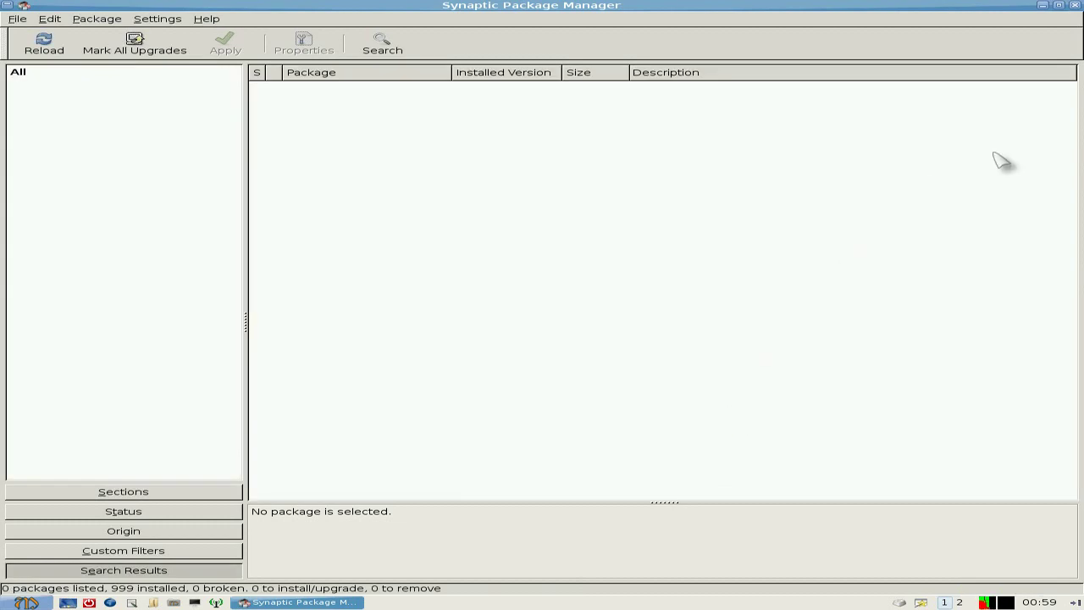
click(1074, 7)
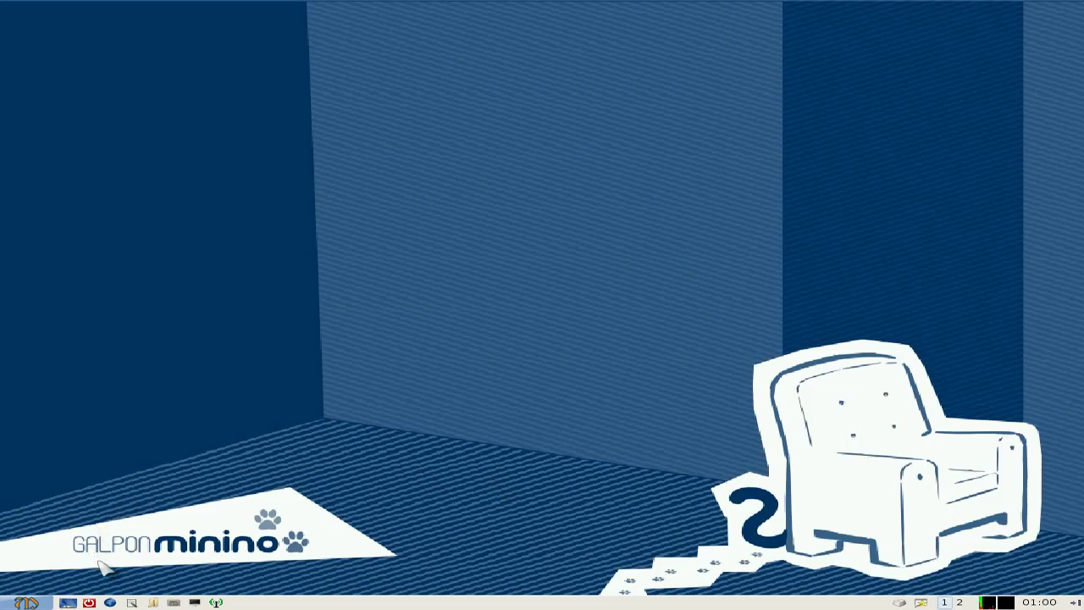
- Switch to the web browser, go from the BBC homepage to iPlayer, and try to play the All Our Working Lives episode "Chemicals"
click(111, 602)
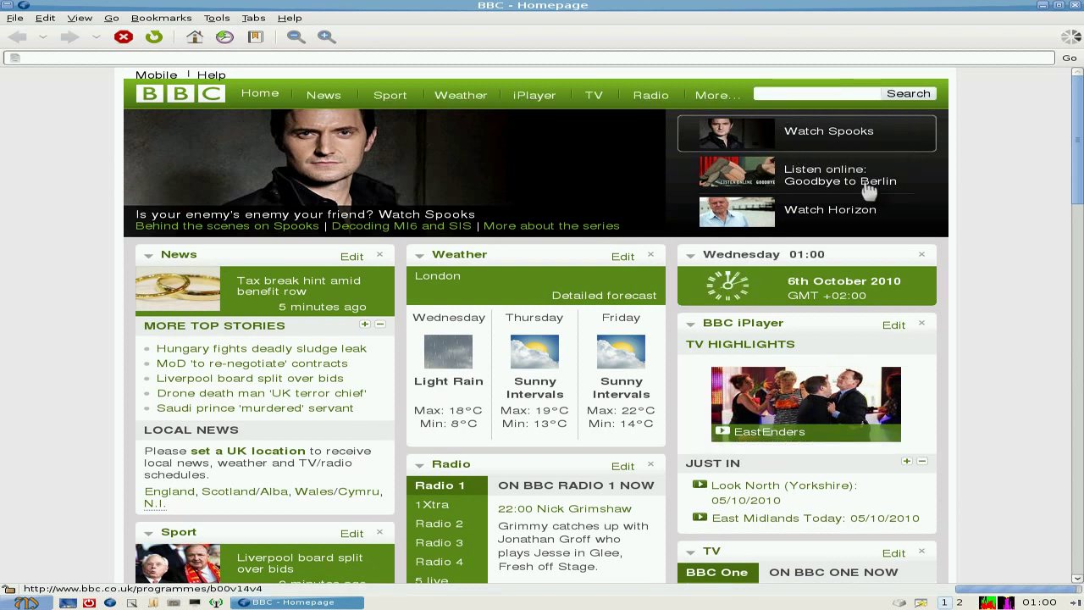
click(761, 346)
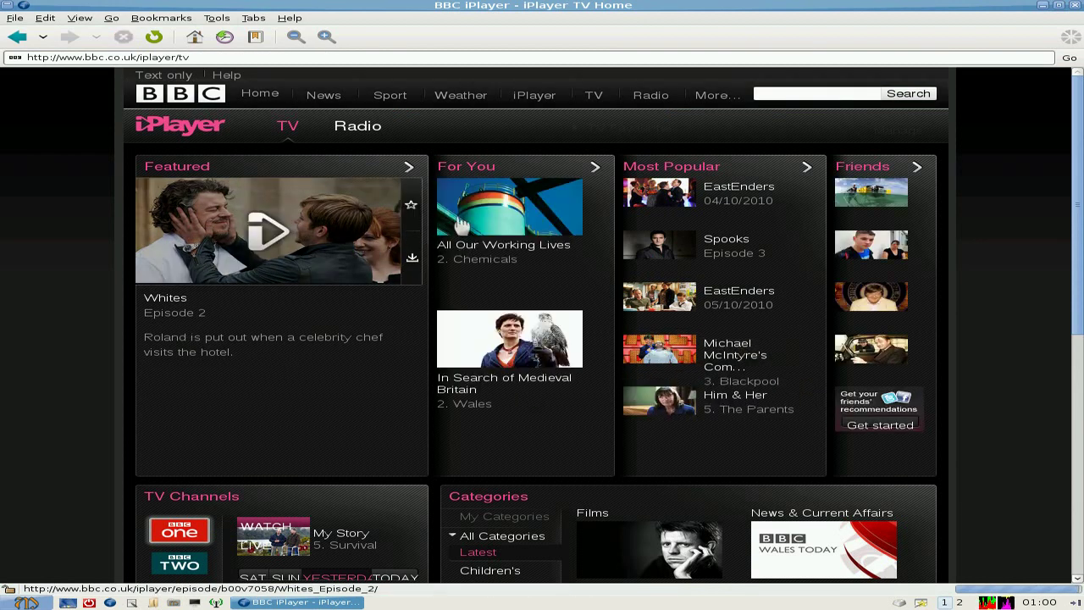
mouse_move(505, 205)
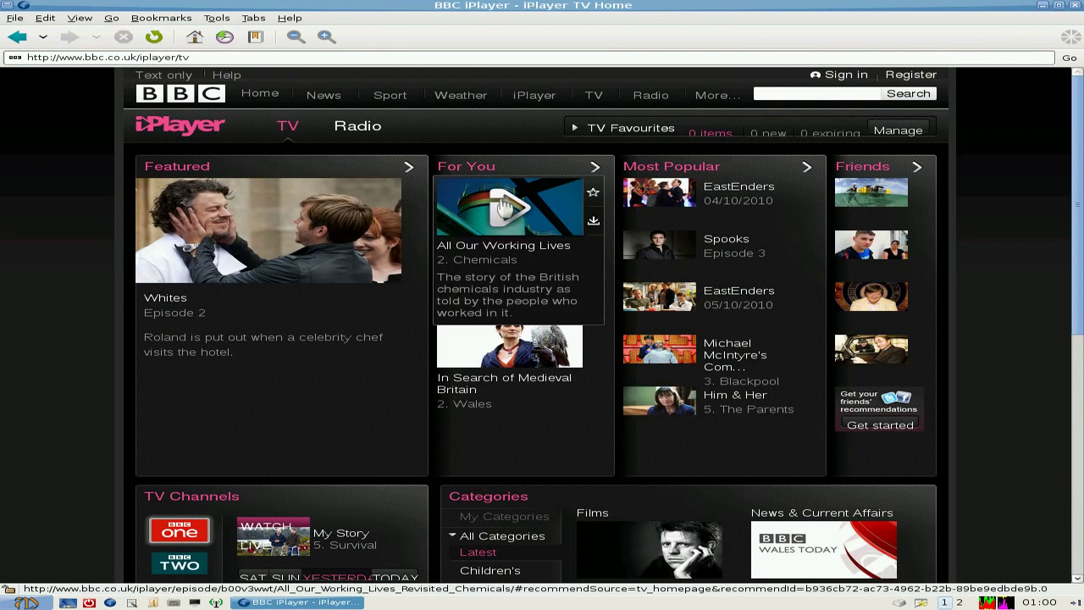
click(506, 205)
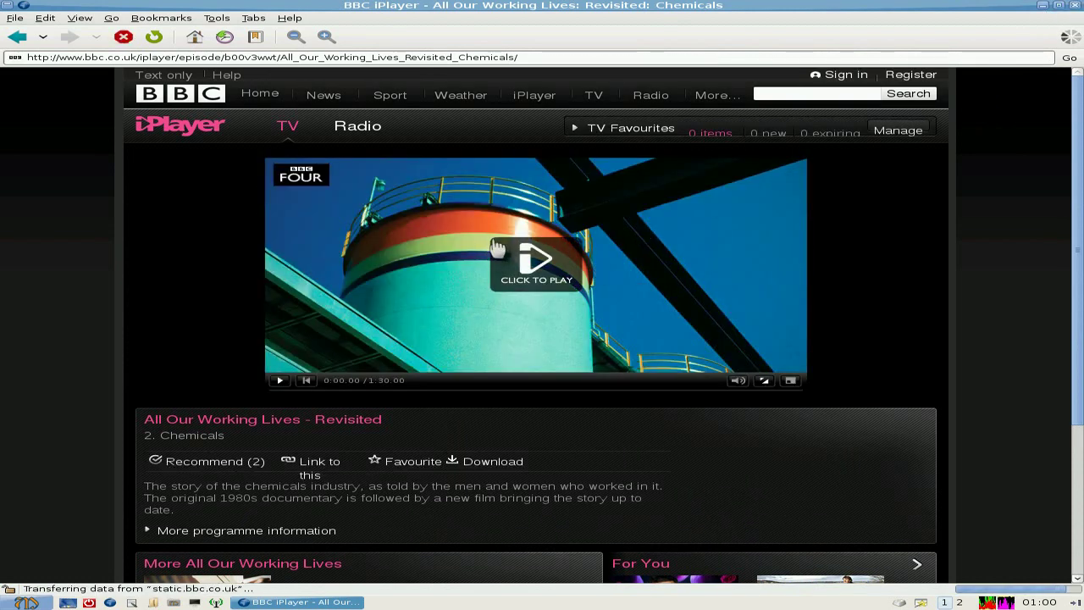
click(506, 236)
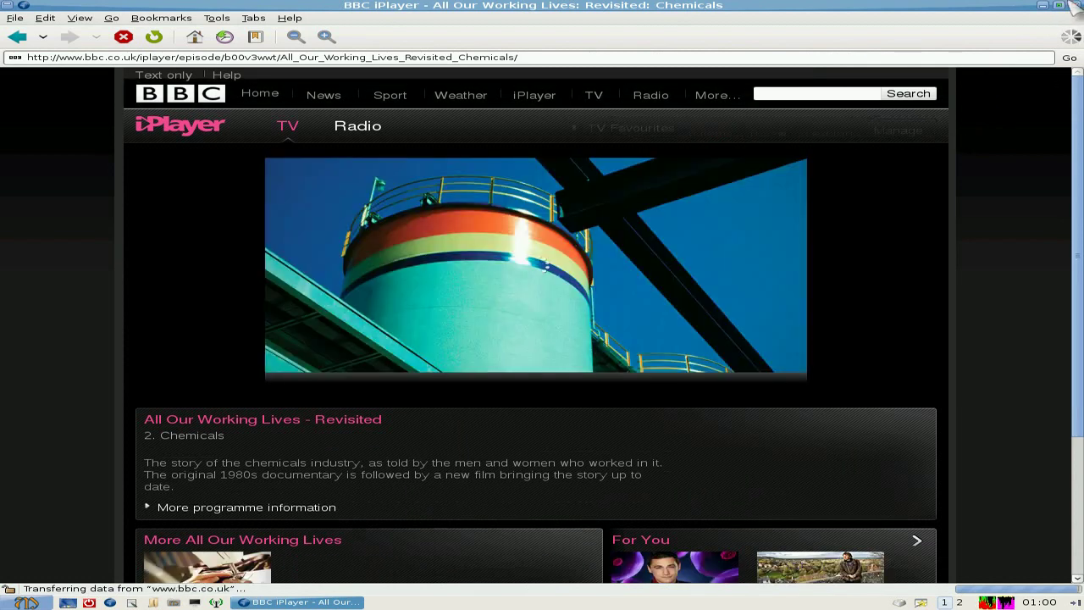
- Close the web browser and briefly view the desktop's main application menu
click(1076, 5)
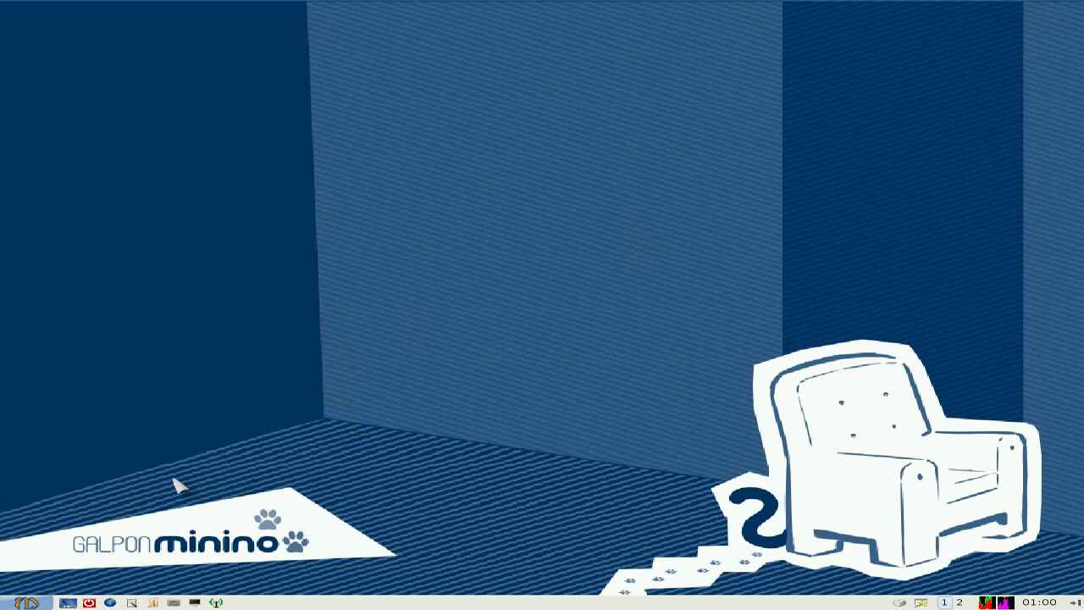
click(26, 603)
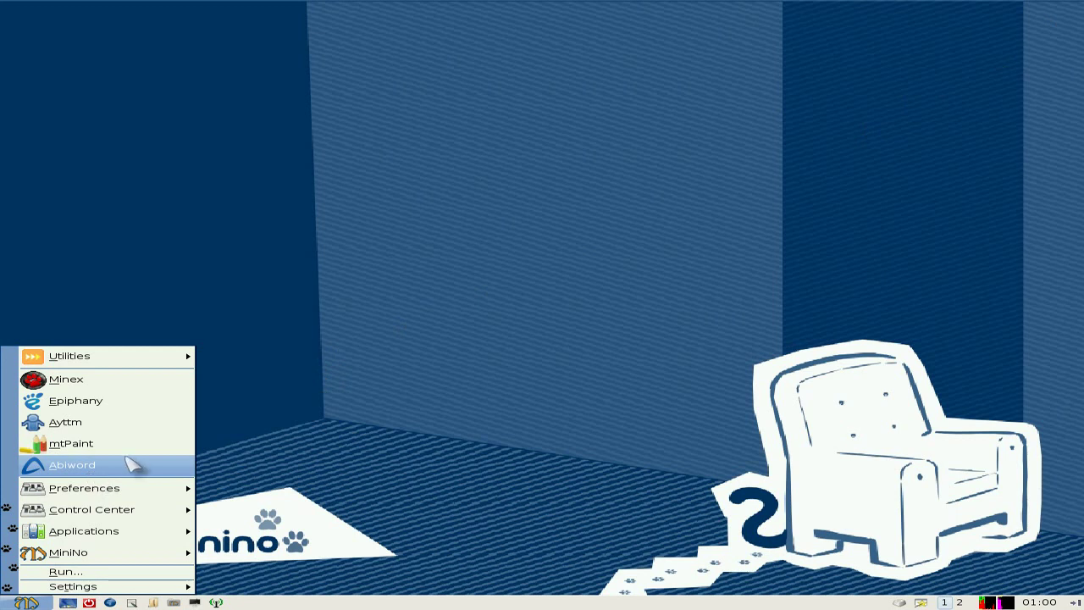
click(464, 423)
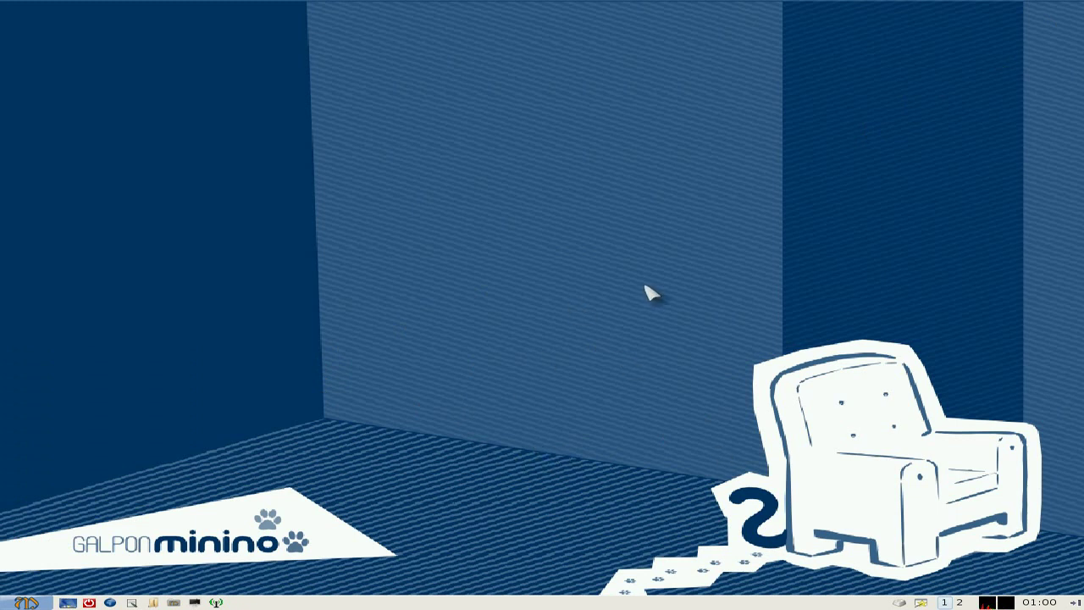
- Run ALSA Sound Configuration for the Intel Corporation 82801AA AC'97 Audio Controller, allowing changes to /etc/modprobe.d/sound, and let it prepare the card for playing
right_click(518, 167)
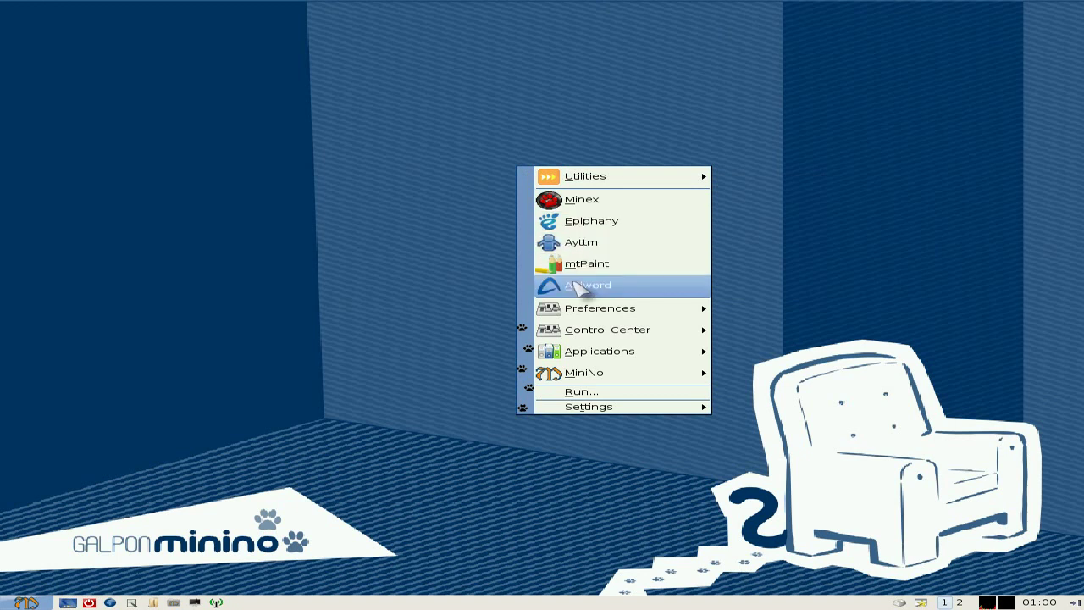
mouse_move(576, 310)
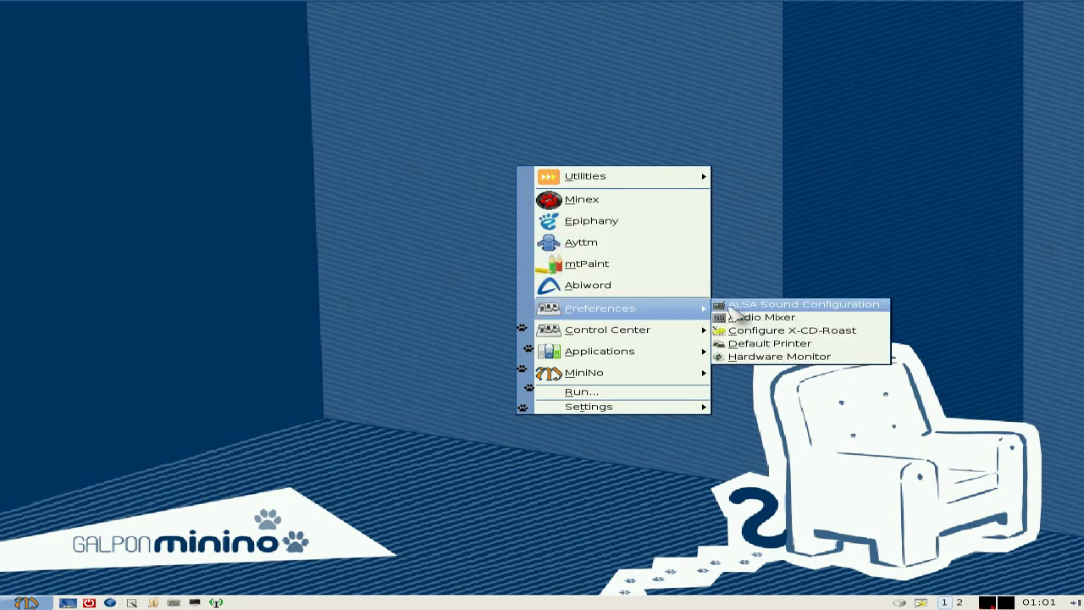
click(733, 307)
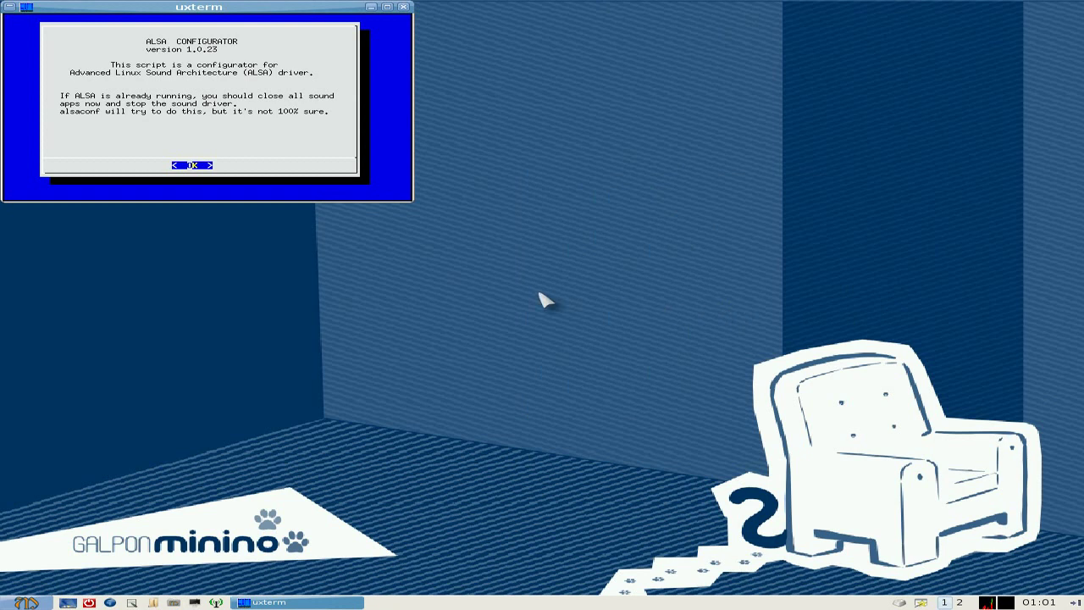
key(Return)
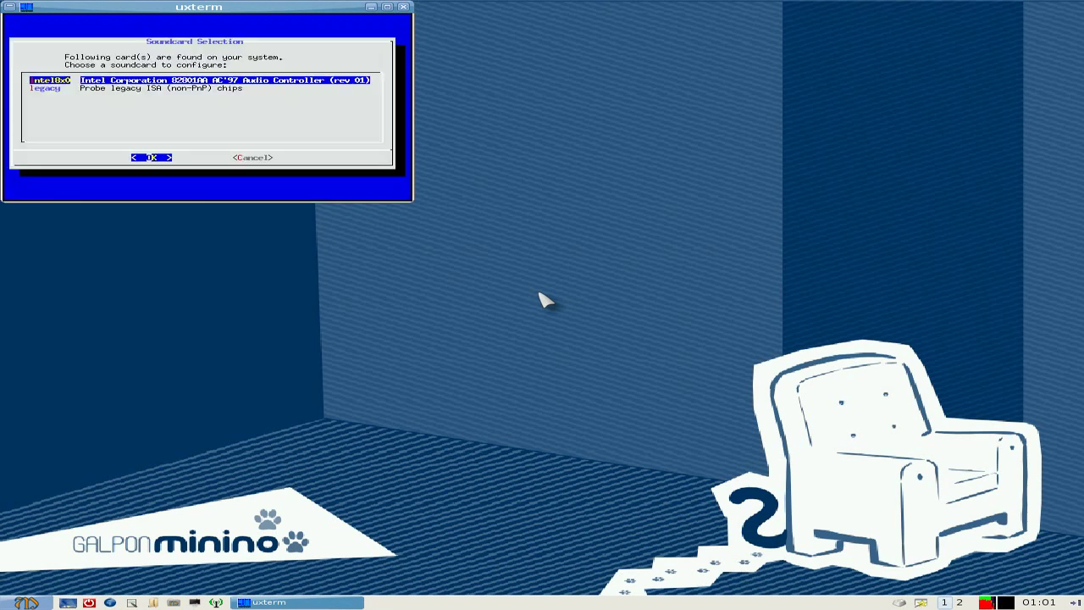
key(Return)
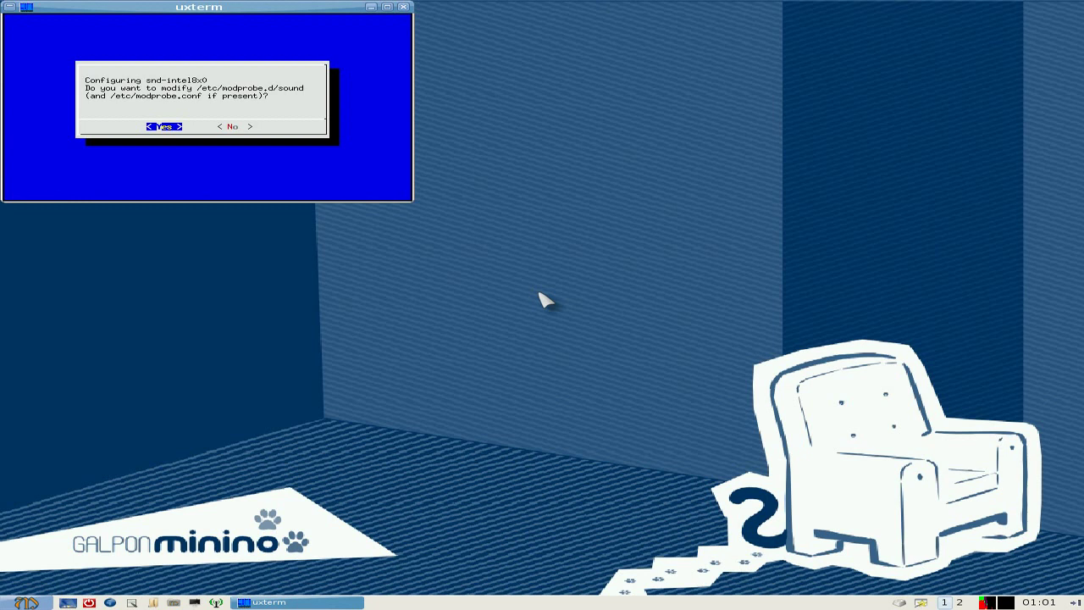
key(Return)
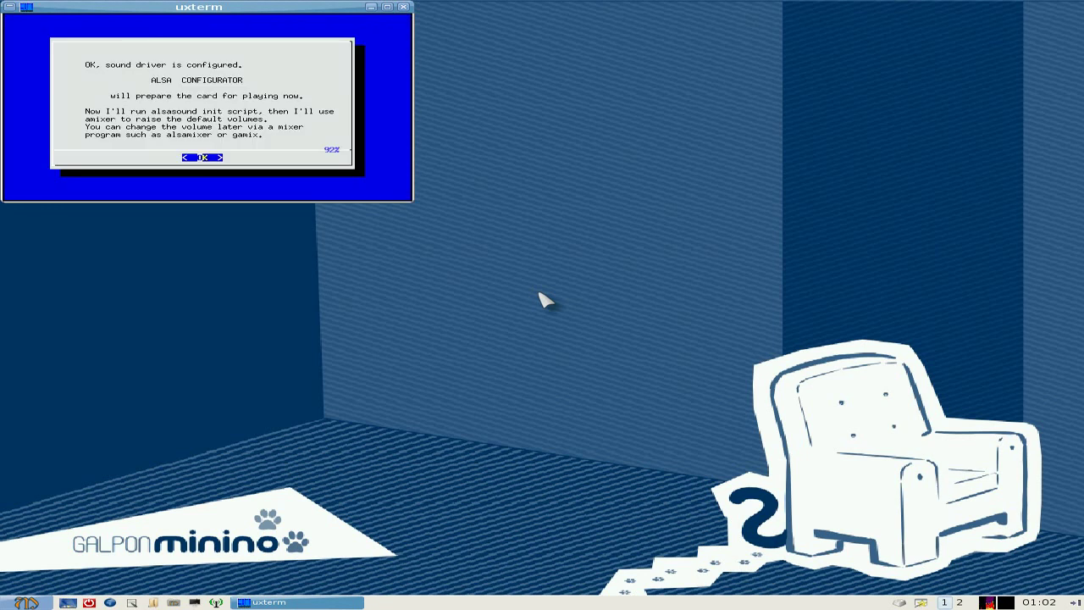
key(Return)
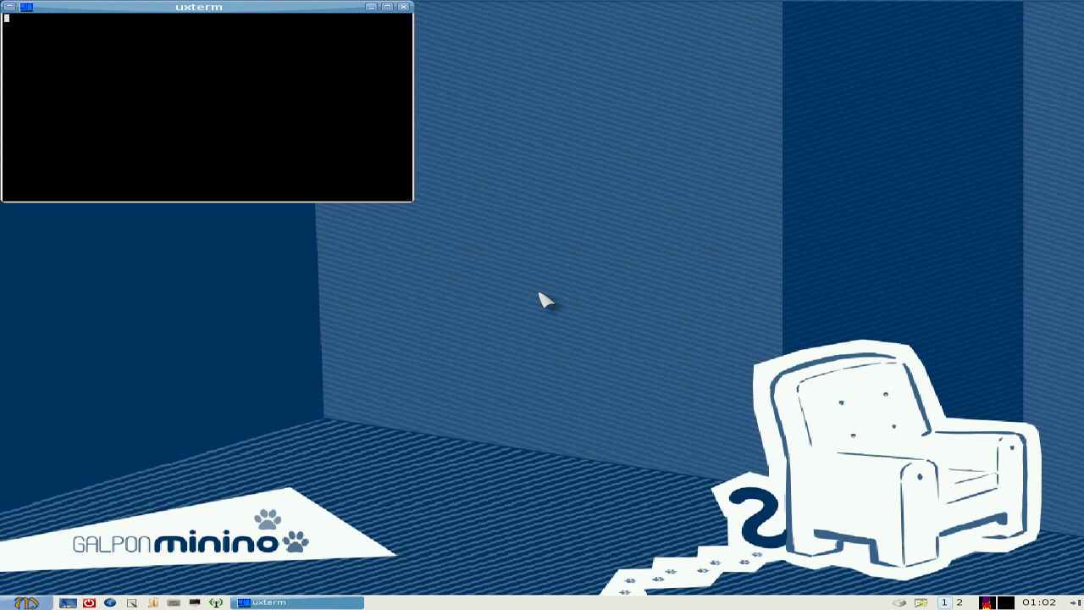